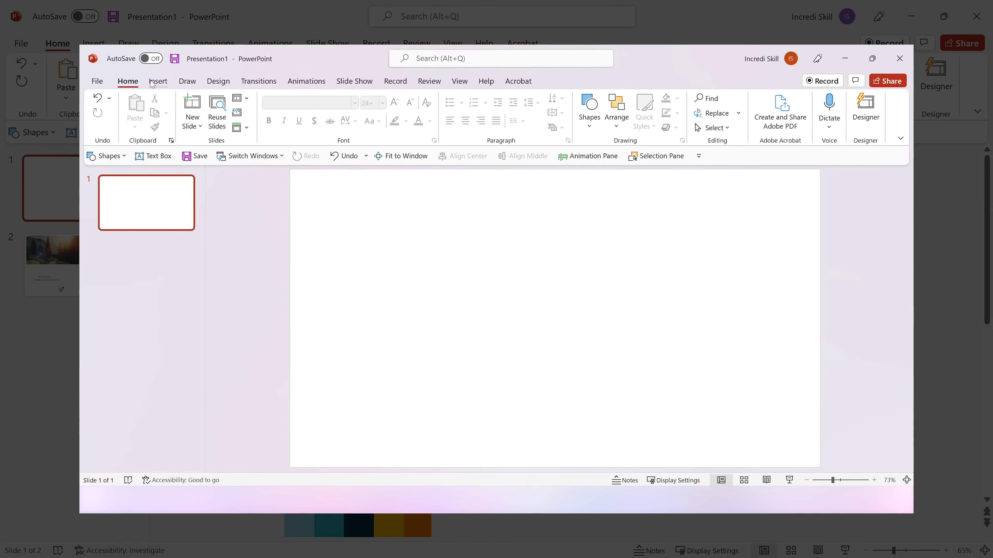
- Insert six stock photos, including the dark particle image, then view slide 2
{"action": "left_click", "coordinate": [156, 81]}
{"action": "left_click", "coordinate": [194, 112]}
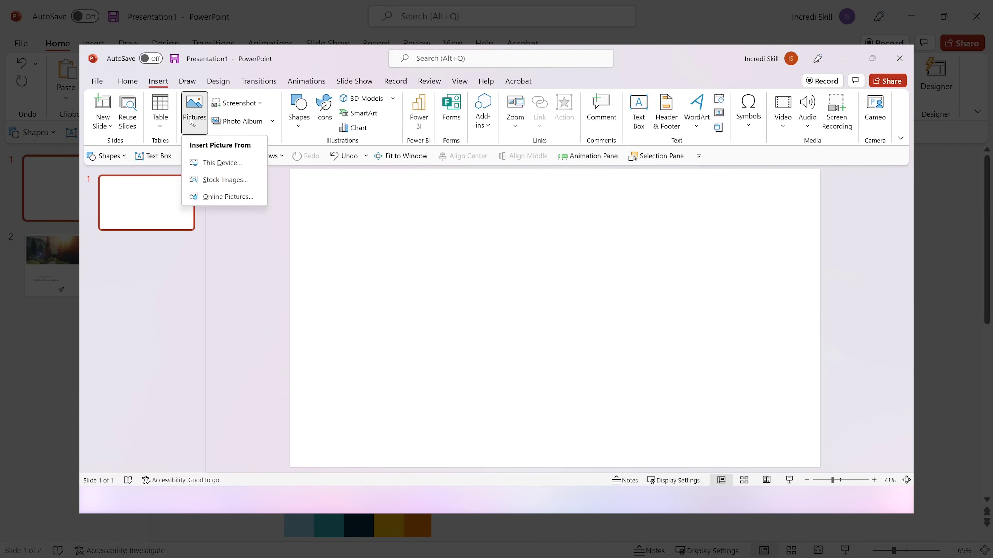
{"action": "left_click", "coordinate": [216, 178]}
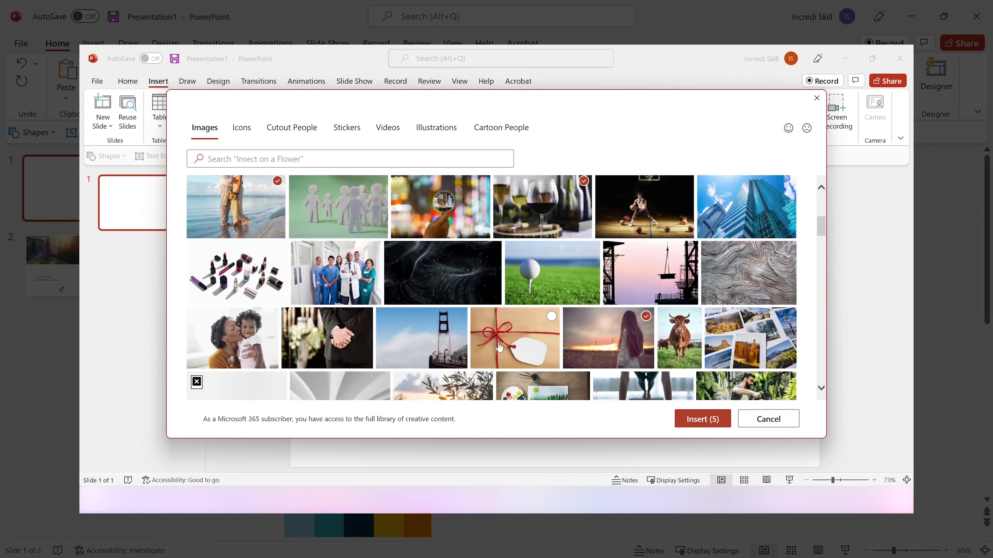
{"action": "left_click", "coordinate": [415, 281]}
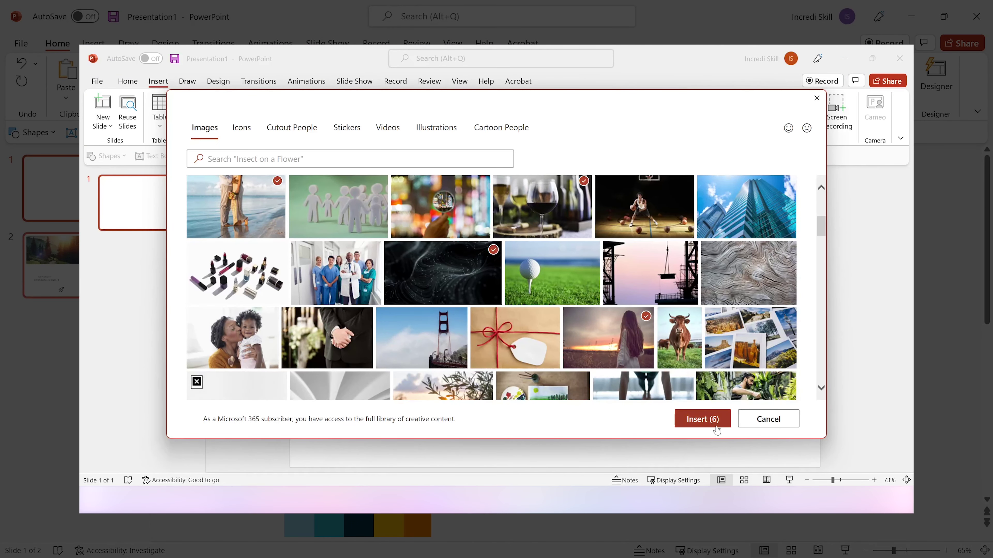
{"action": "left_click", "coordinate": [704, 419]}
{"action": "left_click", "coordinate": [324, 117]}
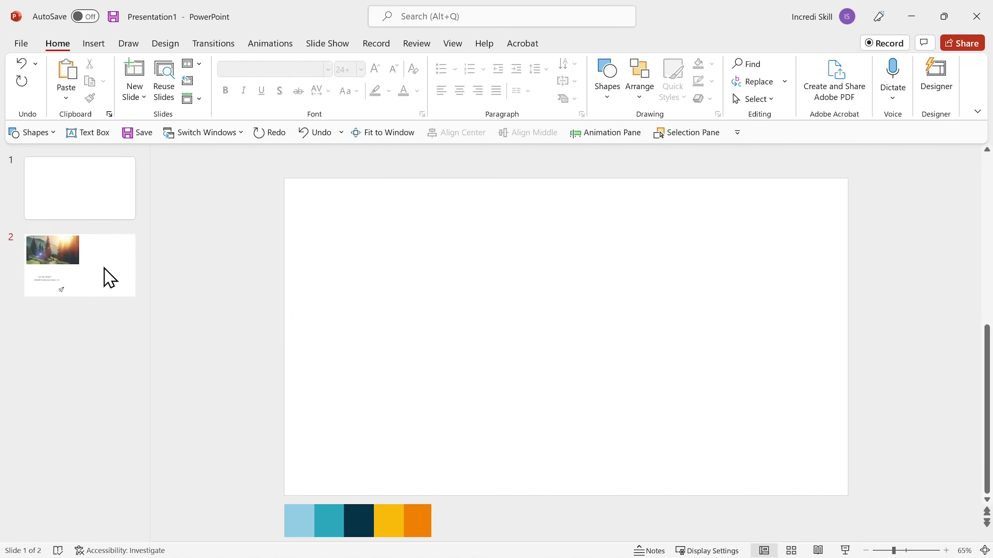
{"action": "left_click", "coordinate": [107, 276]}
- Cut the forest photo from slide 2, paste it on slide 1, and apply the full-slide Designer idea
{"action": "left_click", "coordinate": [350, 281]}
{"action": "key", "text": "Delete"}
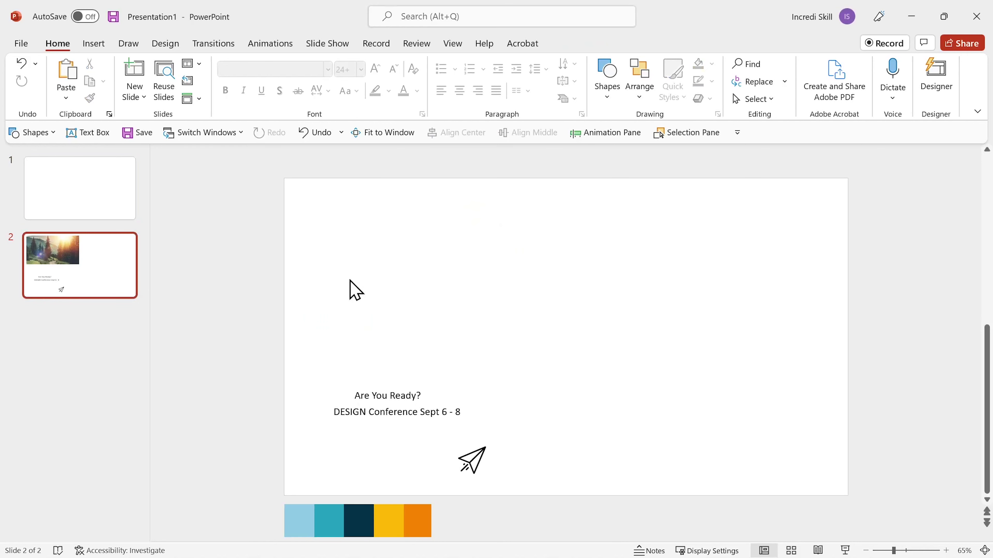
{"action": "left_click", "coordinate": [89, 206]}
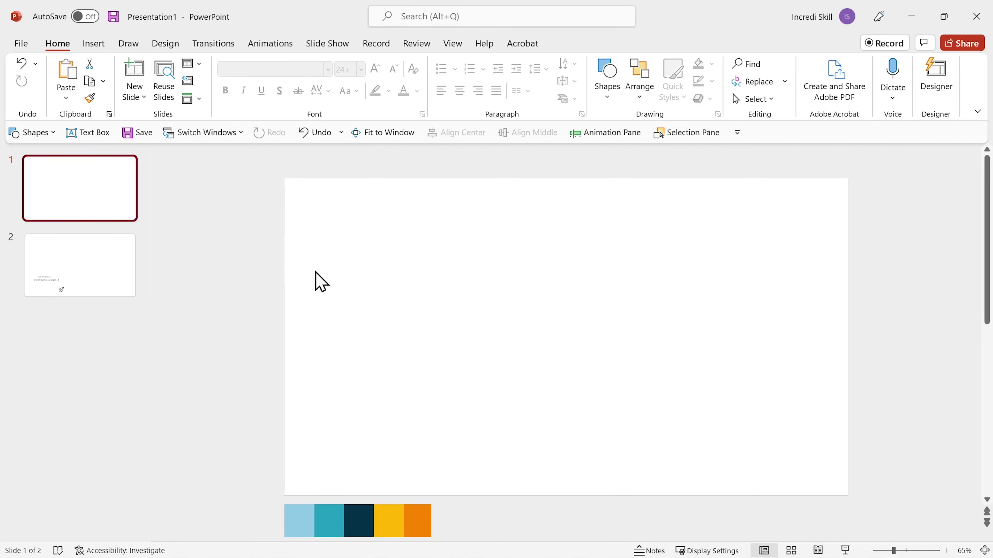
{"action": "key", "text": "ctrl+v"}
{"action": "key", "text": "ctrl+z"}
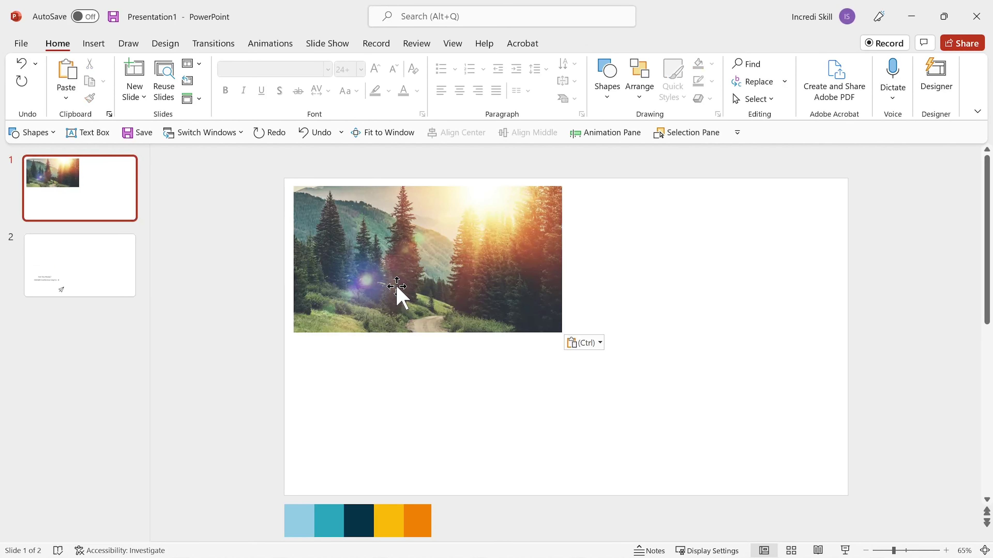
{"action": "left_click", "coordinate": [874, 256]}
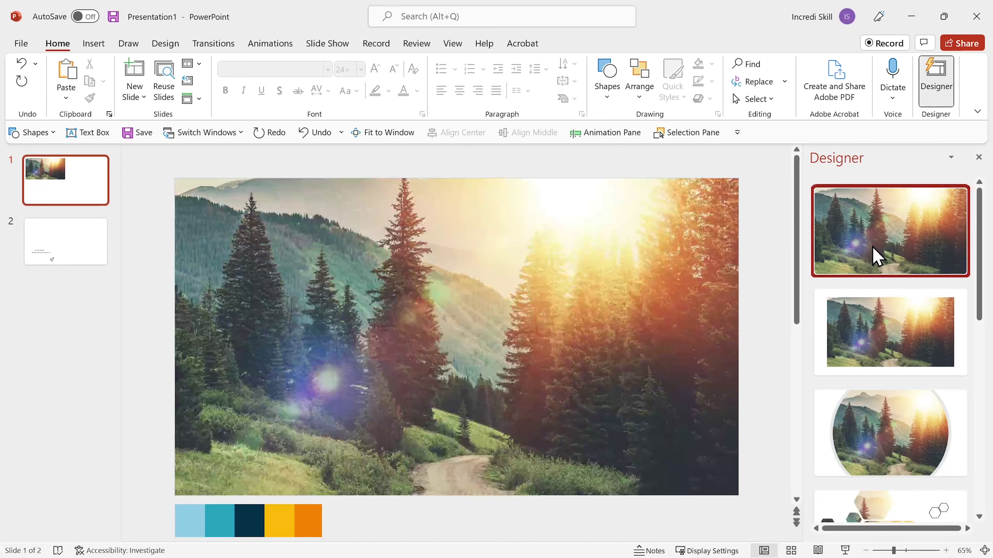
{"action": "left_click", "coordinate": [978, 157]}
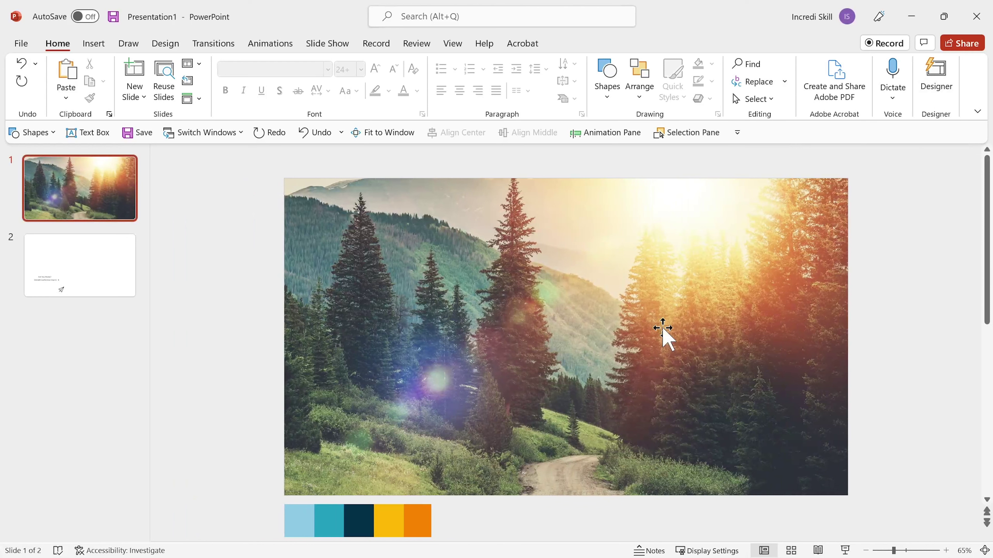
{"action": "left_click", "coordinate": [619, 332]}
- Recolour the slide 1 forest photo with the Grayscale option
{"action": "left_click", "coordinate": [582, 43]}
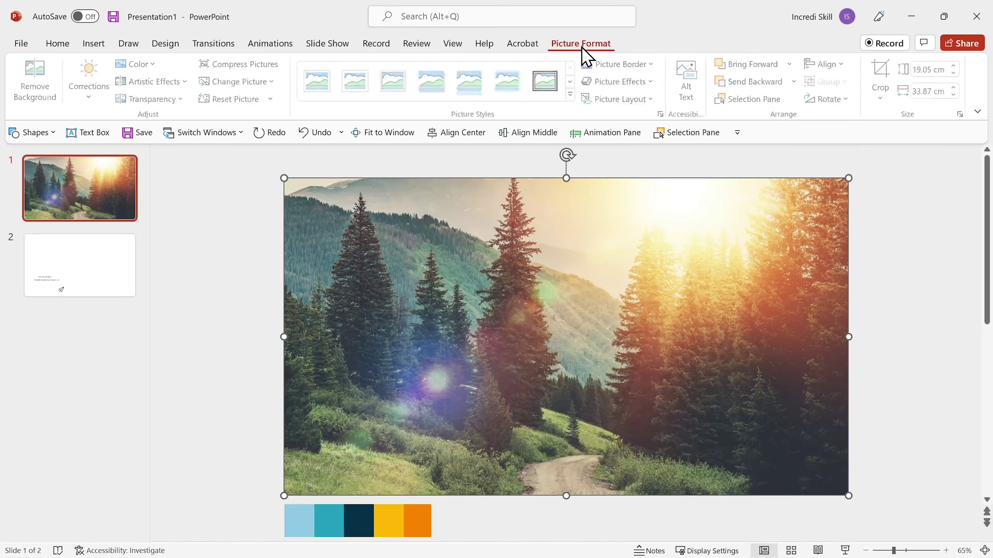
{"action": "left_click", "coordinate": [156, 64]}
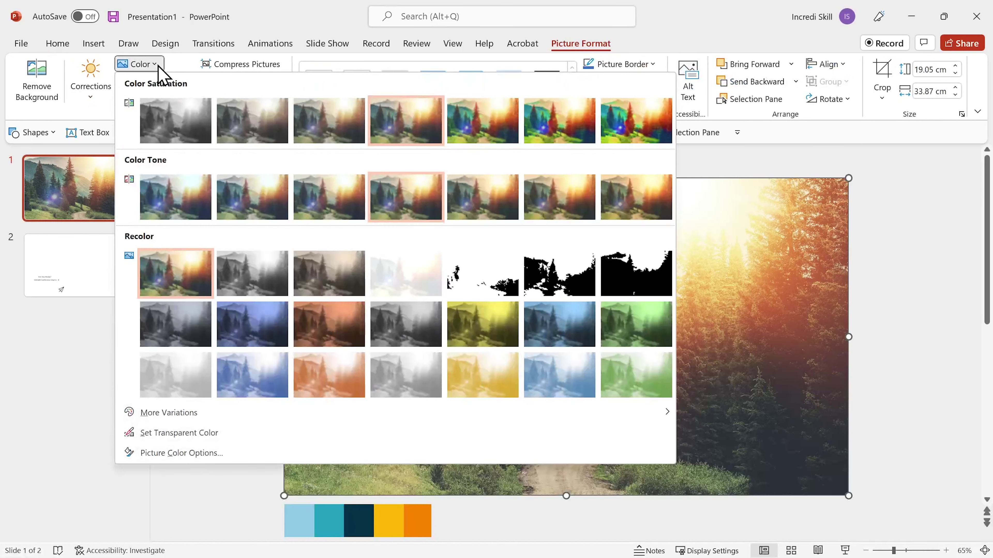
{"action": "left_click", "coordinate": [240, 282]}
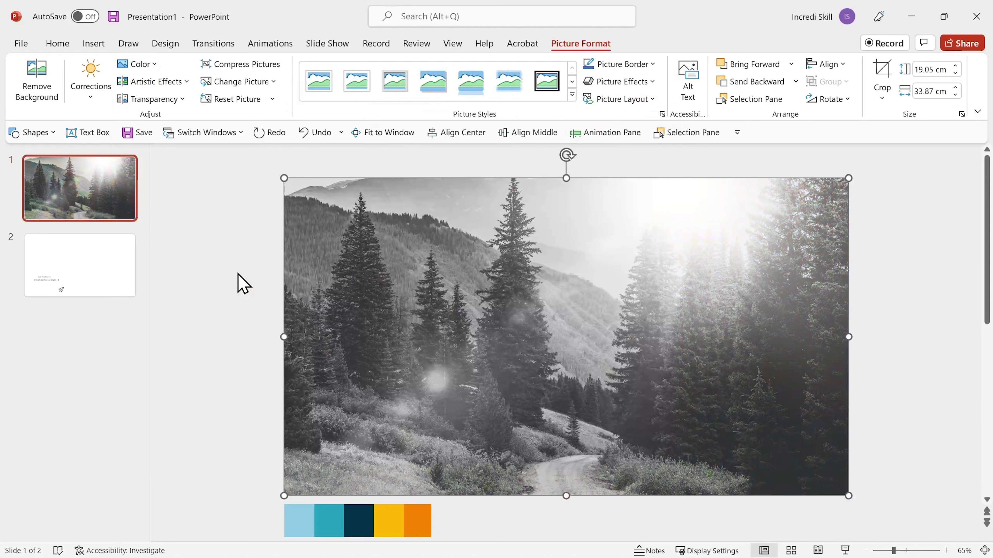
- Draw a rectangle spanning the entire slide and set its outline to No Outline
{"action": "left_click", "coordinate": [100, 45]}
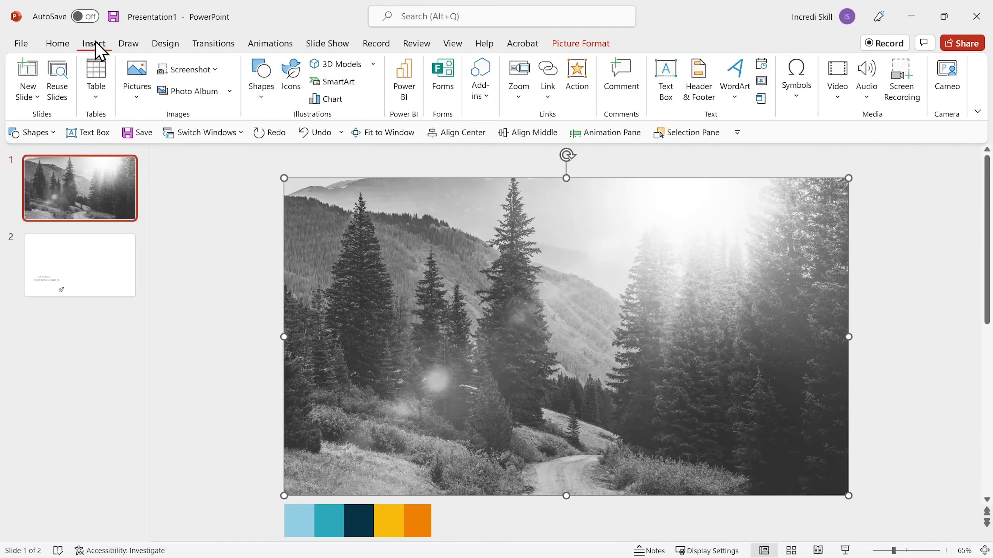
{"action": "left_click", "coordinate": [260, 90]}
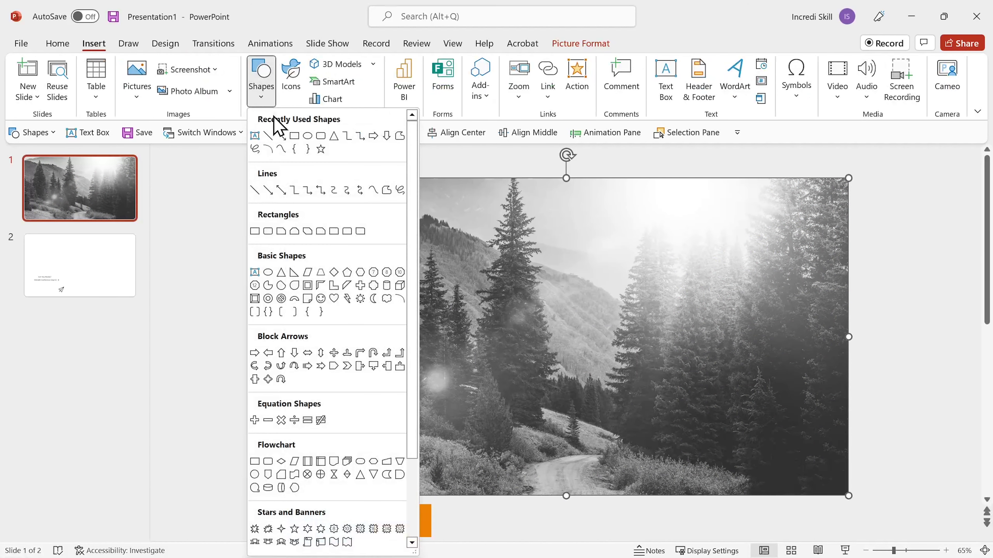
{"action": "left_click", "coordinate": [294, 137]}
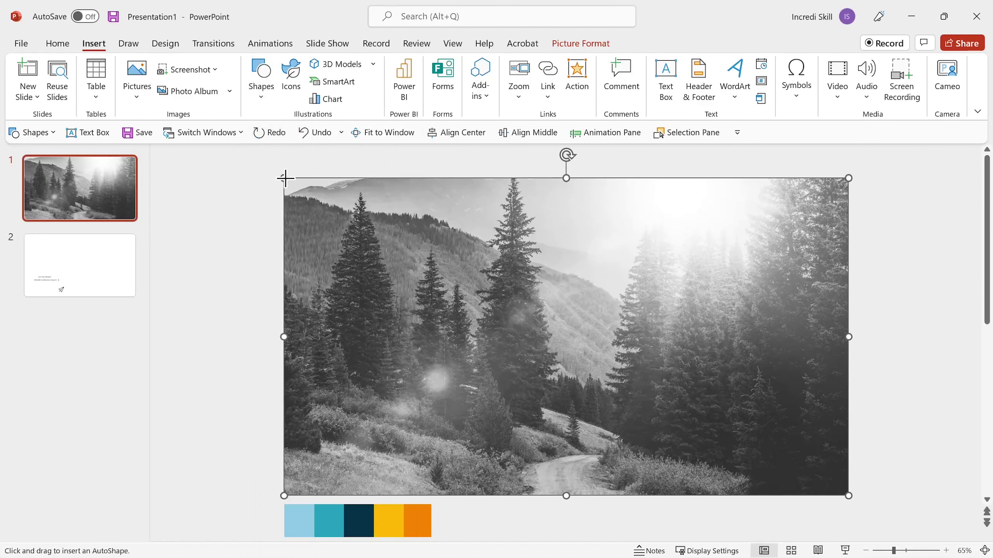
{"action": "left_click_drag", "start_coordinate": [284, 178], "coordinate": [848, 495]}
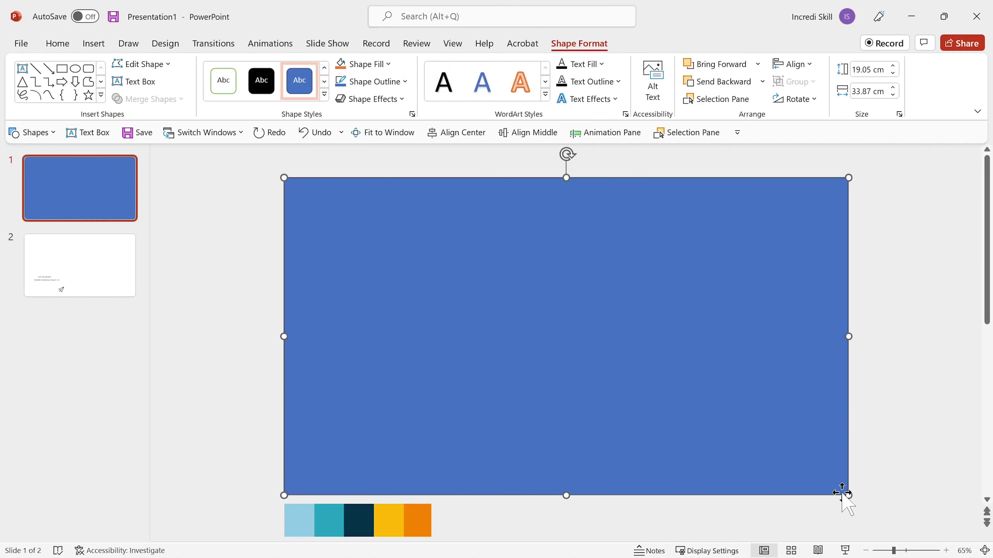
{"action": "left_click", "coordinate": [407, 82]}
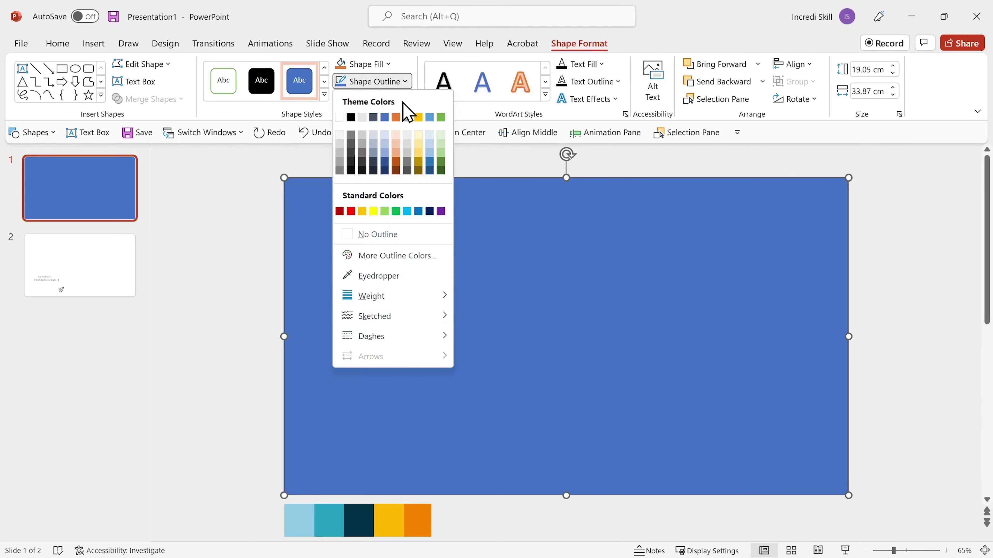
{"action": "left_click", "coordinate": [378, 235]}
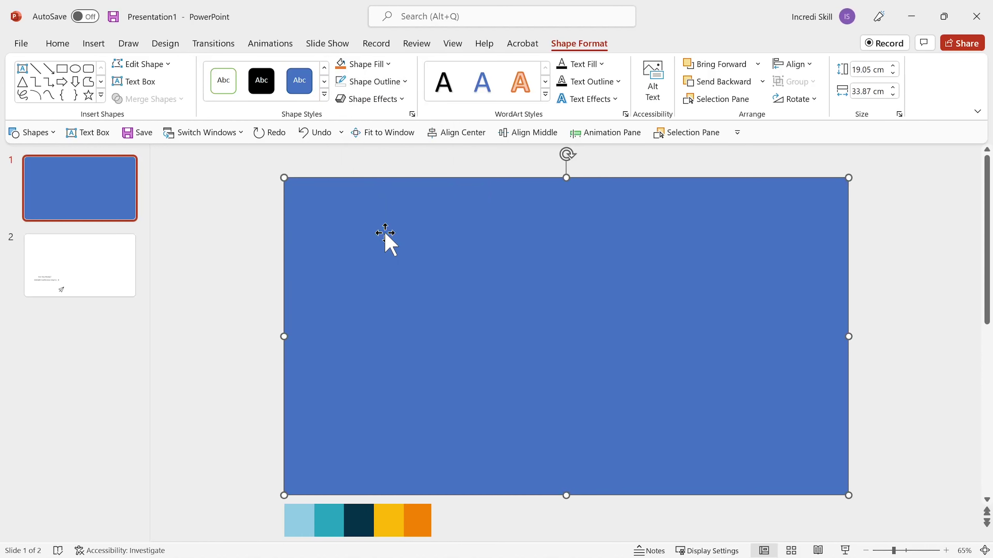
{"action": "right_click", "coordinate": [540, 290]}
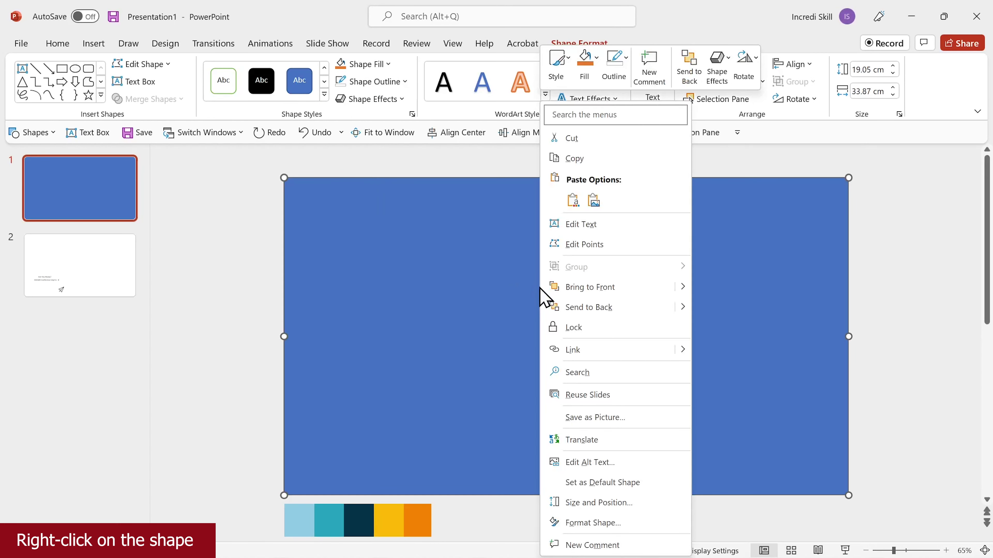
- Give the rectangle a gradient fill, moving the 83% stop to 74% and deleting it
{"action": "left_click", "coordinate": [598, 524]}
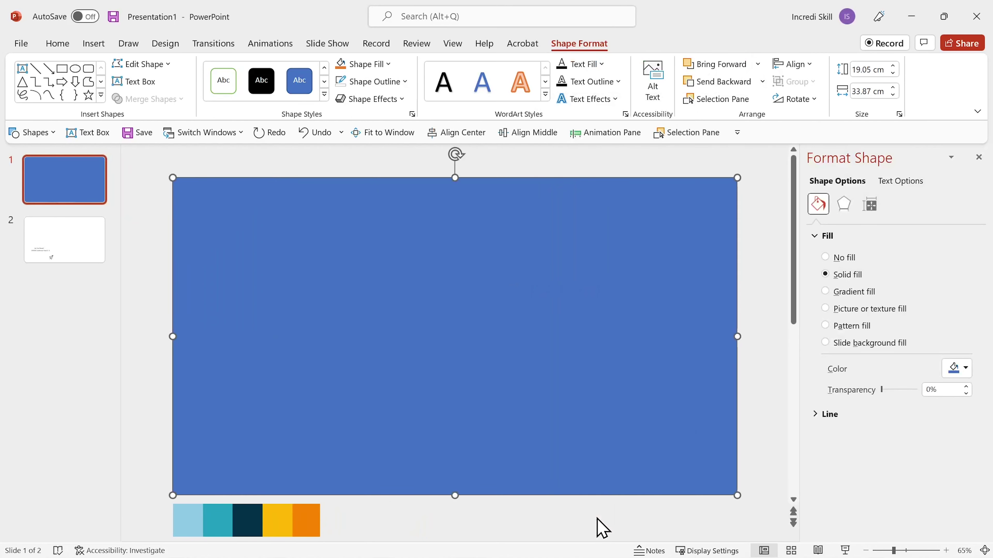
{"action": "left_click", "coordinate": [827, 294]}
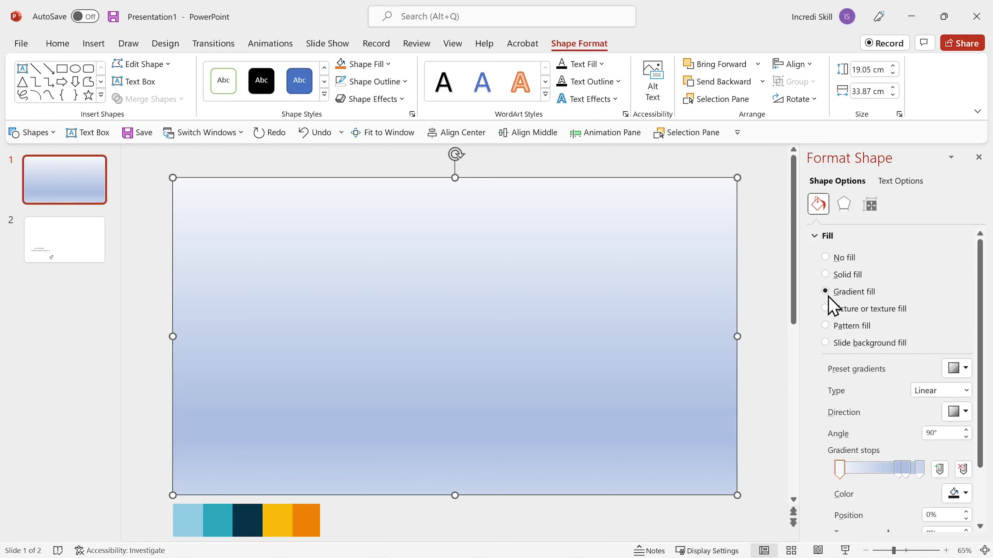
{"action": "left_click", "coordinate": [906, 469]}
{"action": "left_click_drag", "start_coordinate": [906, 466], "coordinate": [900, 466]}
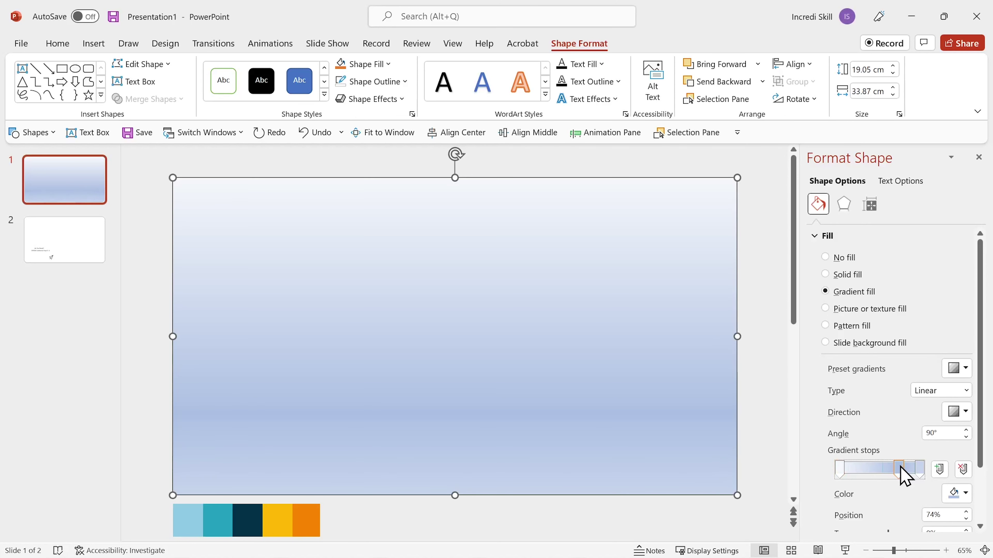
{"action": "key", "text": "Delete"}
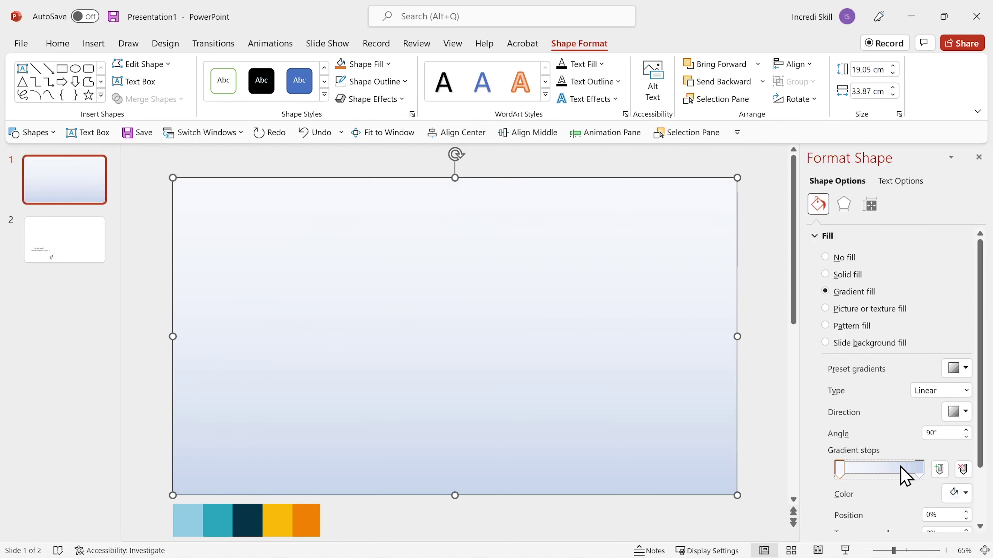
{"action": "left_click", "coordinate": [965, 412]}
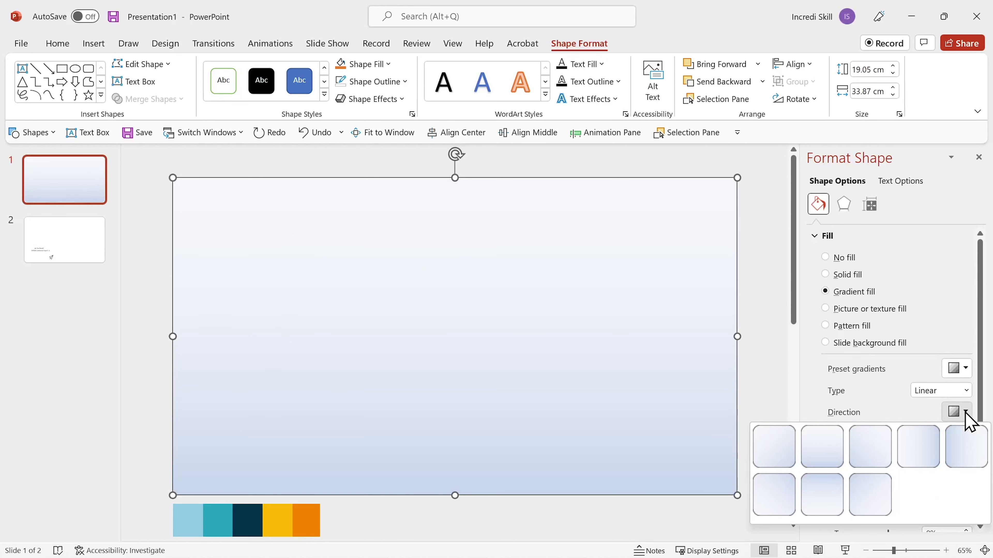
- Make the gradient run left to right and eyedrop the palette's orange for the first stop
{"action": "left_click", "coordinate": [919, 447]}
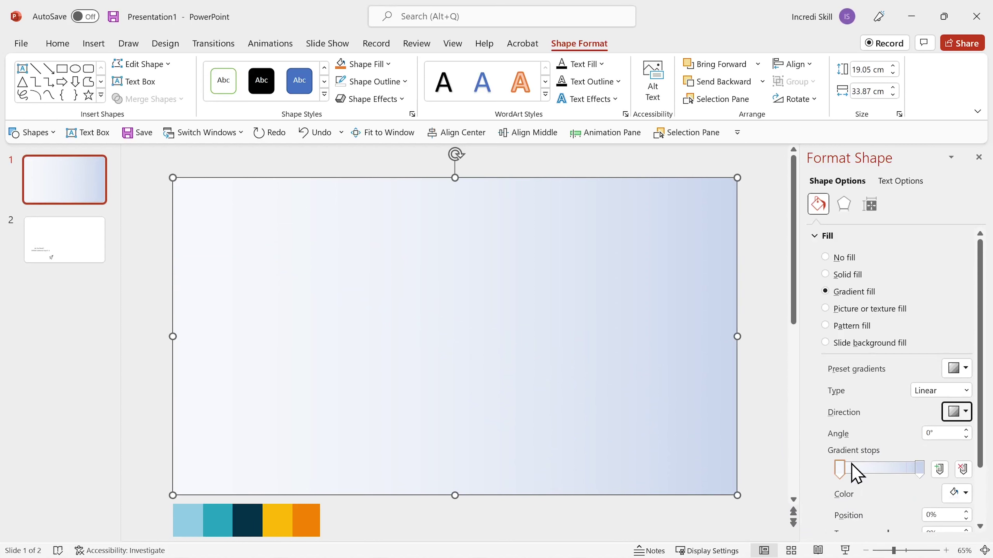
{"action": "left_click", "coordinate": [841, 471]}
{"action": "left_click", "coordinate": [968, 496]}
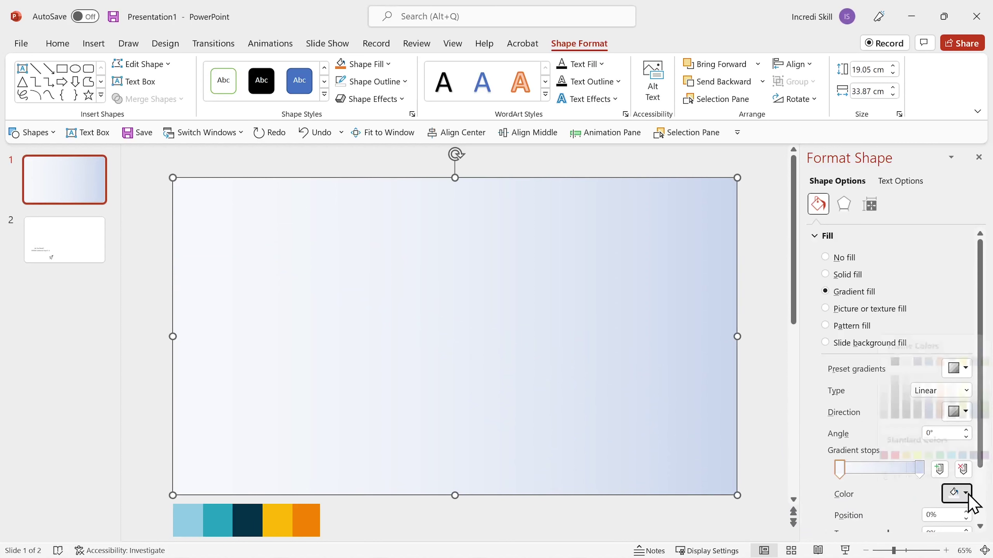
{"action": "left_click", "coordinate": [931, 484]}
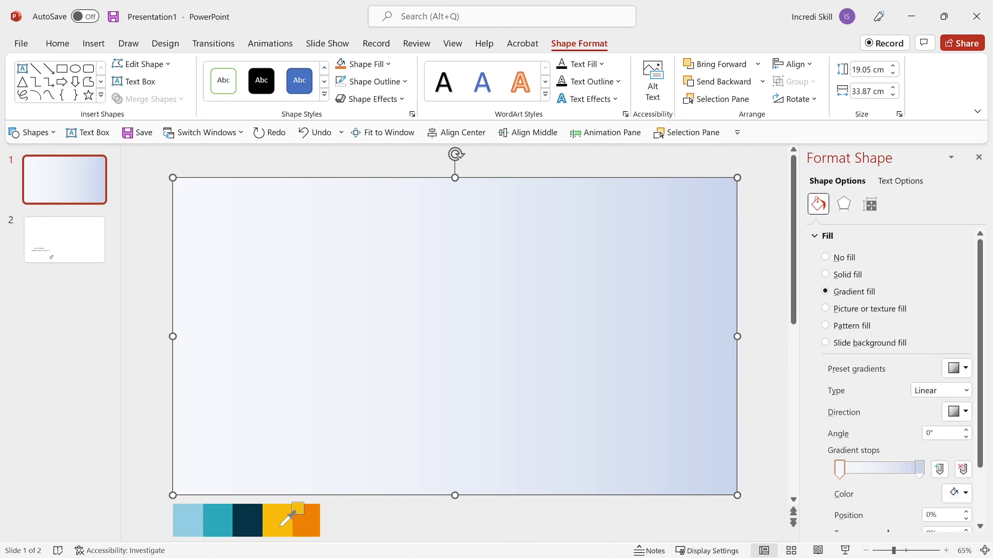
{"action": "left_click", "coordinate": [315, 522]}
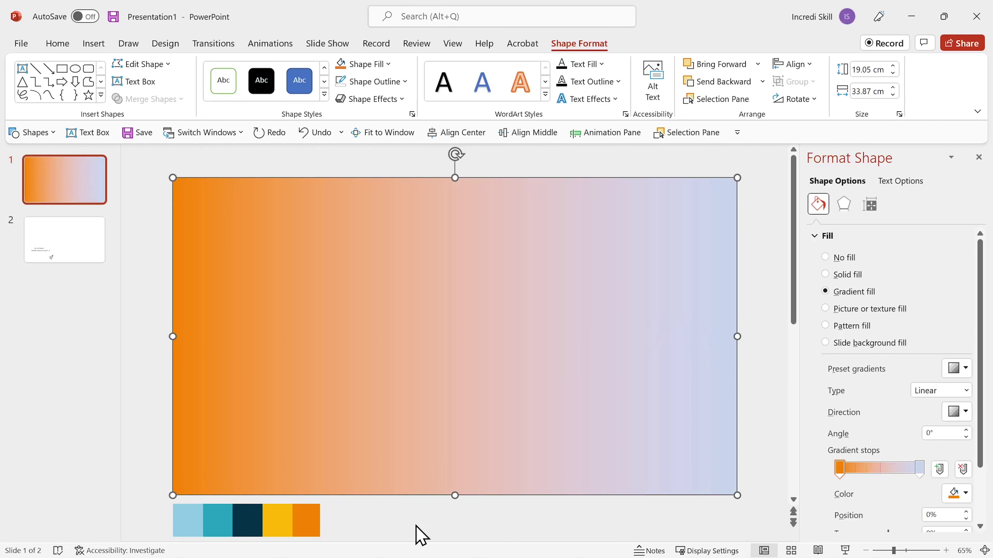
- Eyedrop the palette's dark navy swatch for the right gradient stop
{"action": "left_click", "coordinate": [922, 472]}
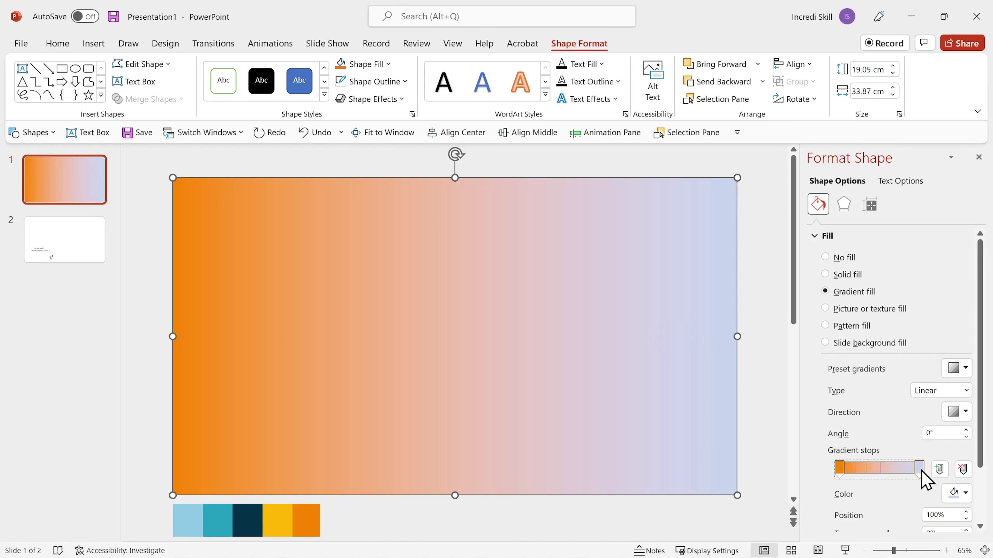
{"action": "left_click", "coordinate": [964, 496]}
{"action": "left_click", "coordinate": [944, 477]}
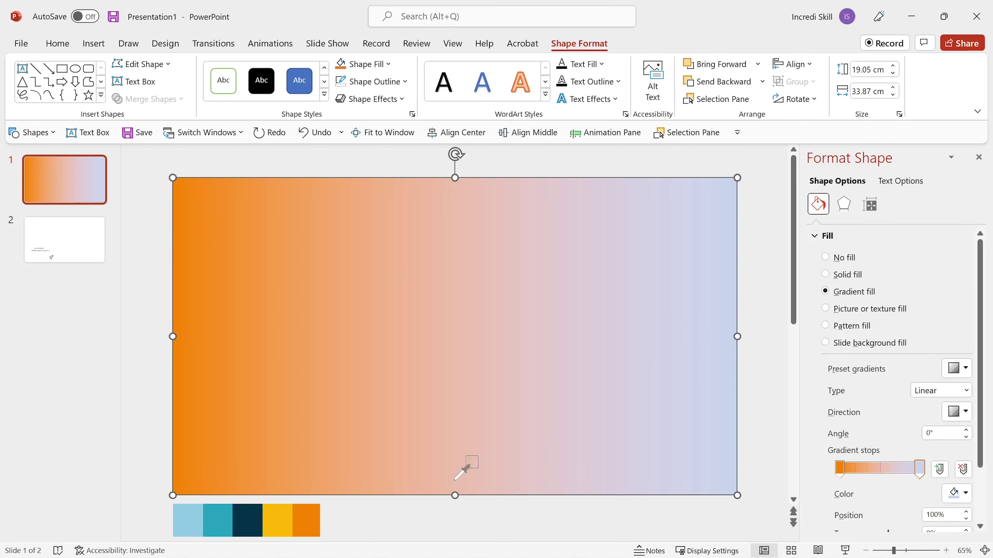
{"action": "left_click", "coordinate": [250, 521]}
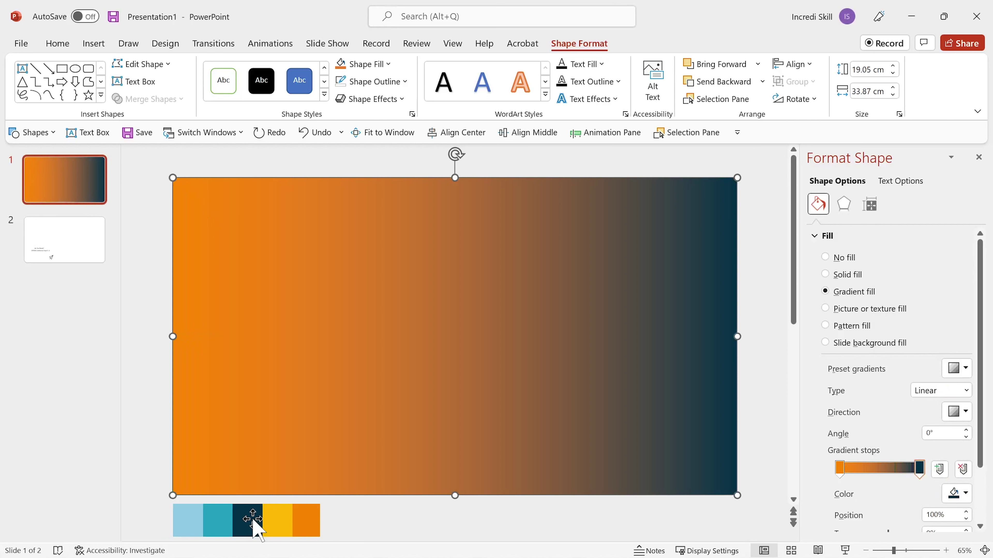
{"action": "left_click", "coordinate": [839, 471]}
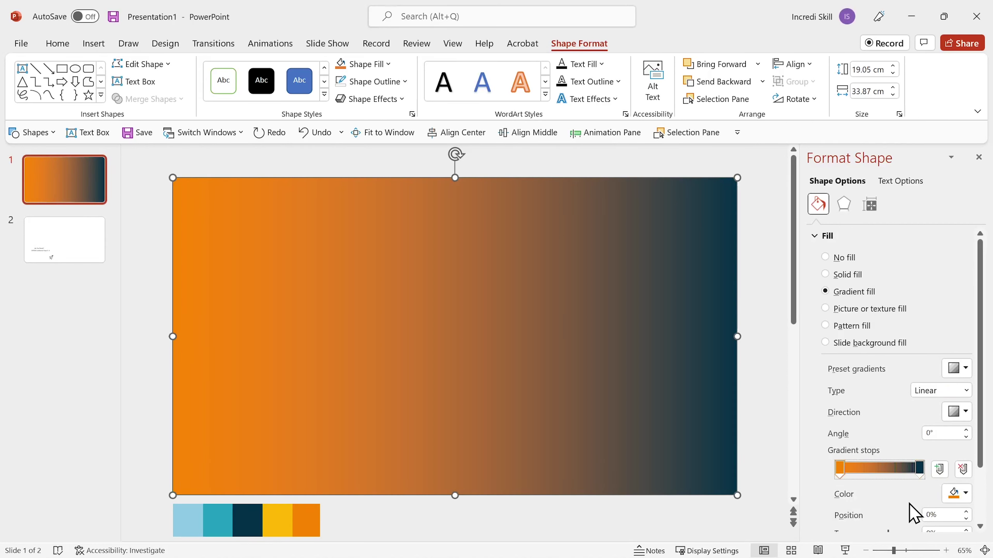
{"action": "scroll", "coordinate": [912, 512], "scroll_direction": "down", "scroll_amount": 1}
- Set the orange stop to 34% and the navy stop to 31% transparency
{"action": "left_click_drag", "start_coordinate": [887, 503], "coordinate": [898, 502]}
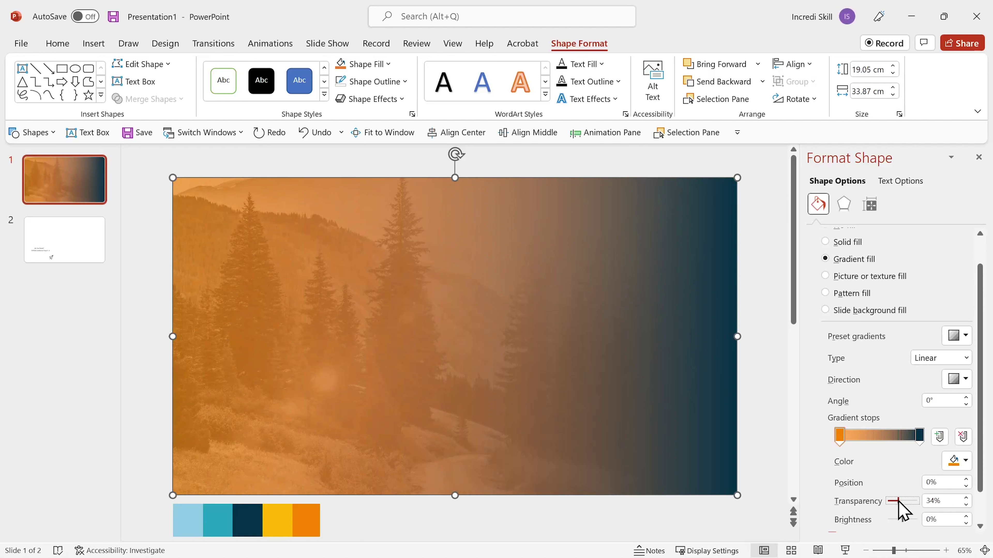
{"action": "left_click", "coordinate": [920, 438]}
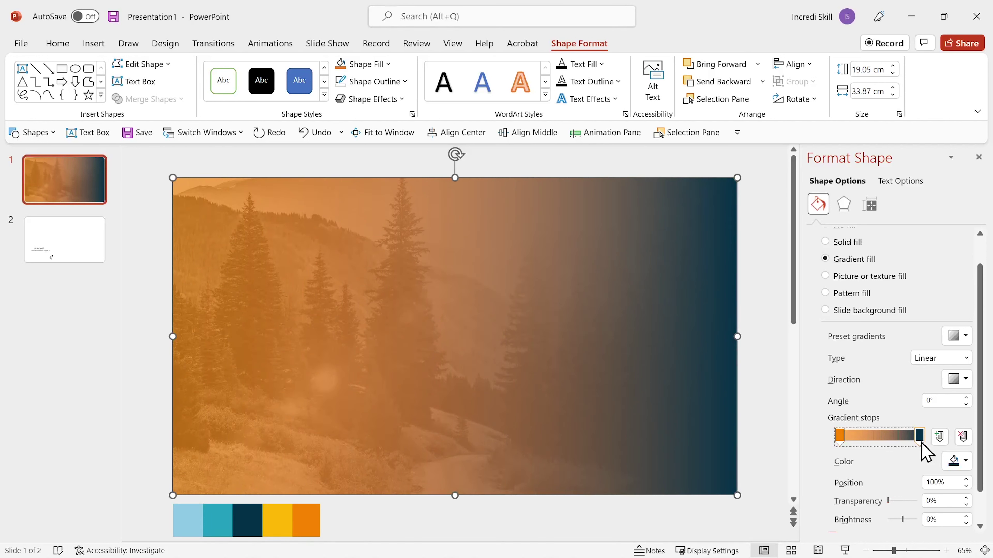
{"action": "left_click_drag", "start_coordinate": [889, 502], "coordinate": [898, 502]}
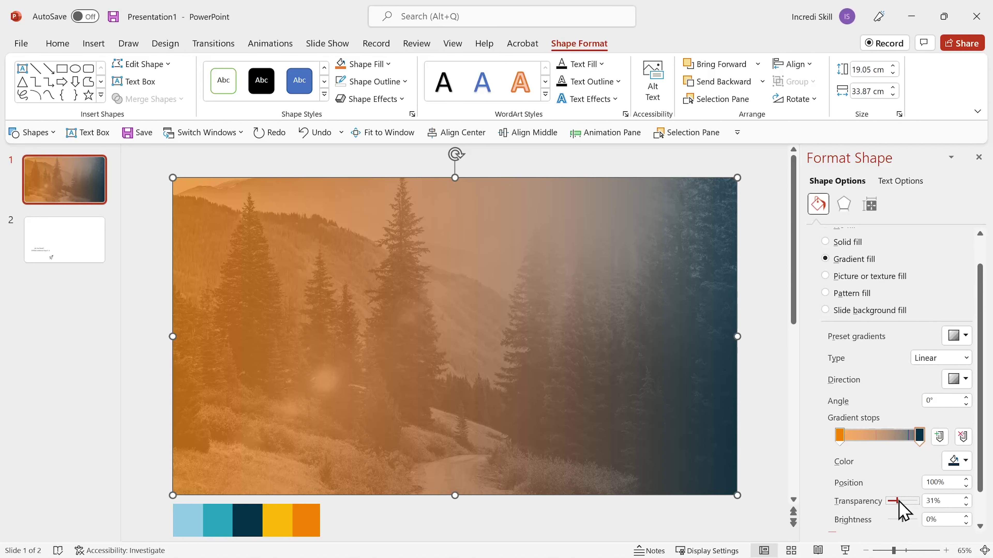
- Cut the 'Are You Ready?' and conference text boxes from slide 2 and paste them onto slide 1
{"action": "left_click", "coordinate": [73, 253]}
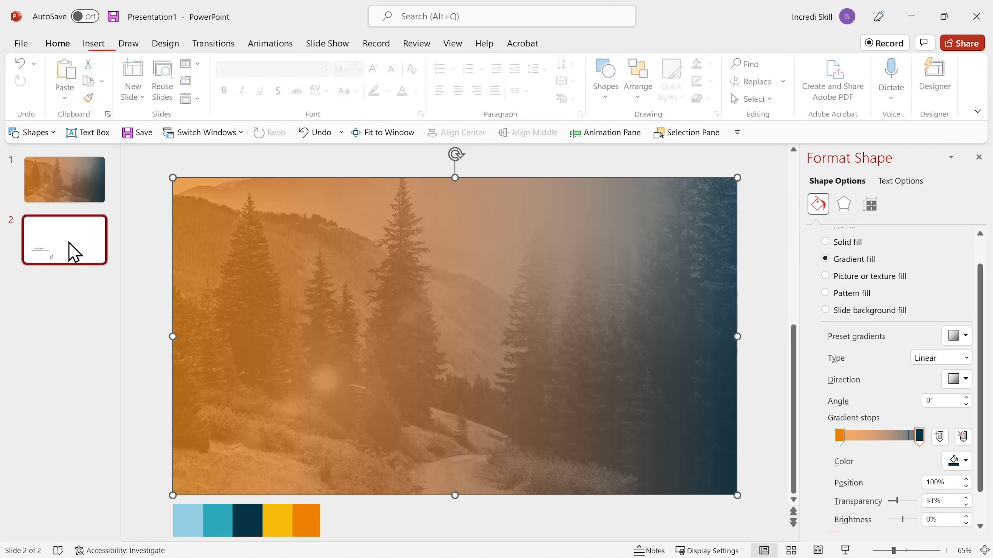
{"action": "left_click_drag", "start_coordinate": [184, 332], "coordinate": [401, 439]}
{"action": "key", "text": "Delete"}
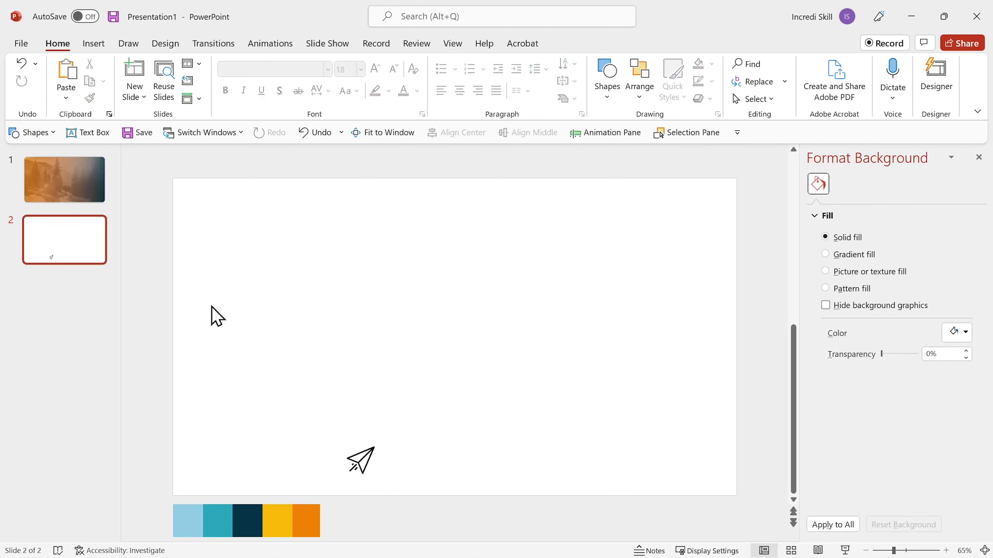
{"action": "left_click", "coordinate": [84, 199]}
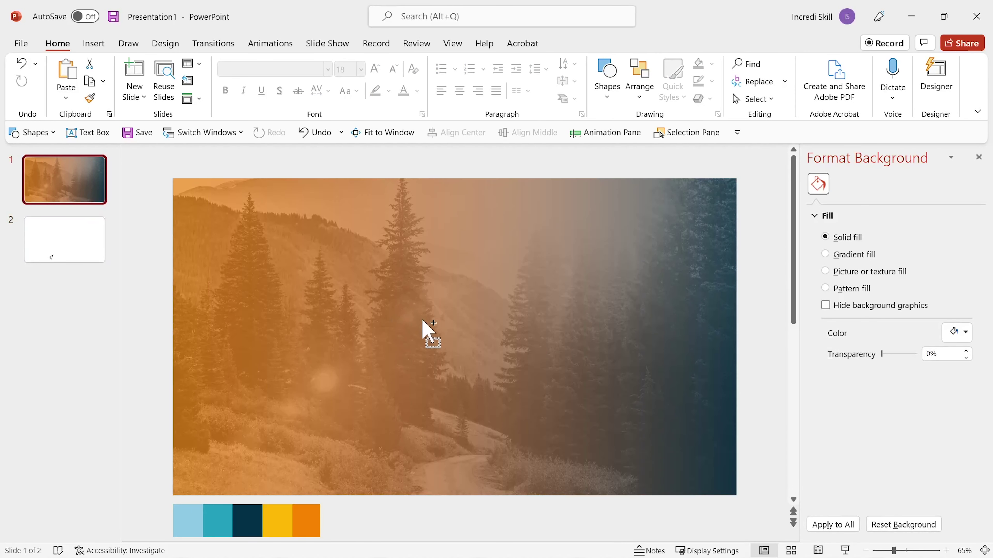
{"action": "key", "text": "ctrl+v"}
{"action": "left_click", "coordinate": [338, 386]}
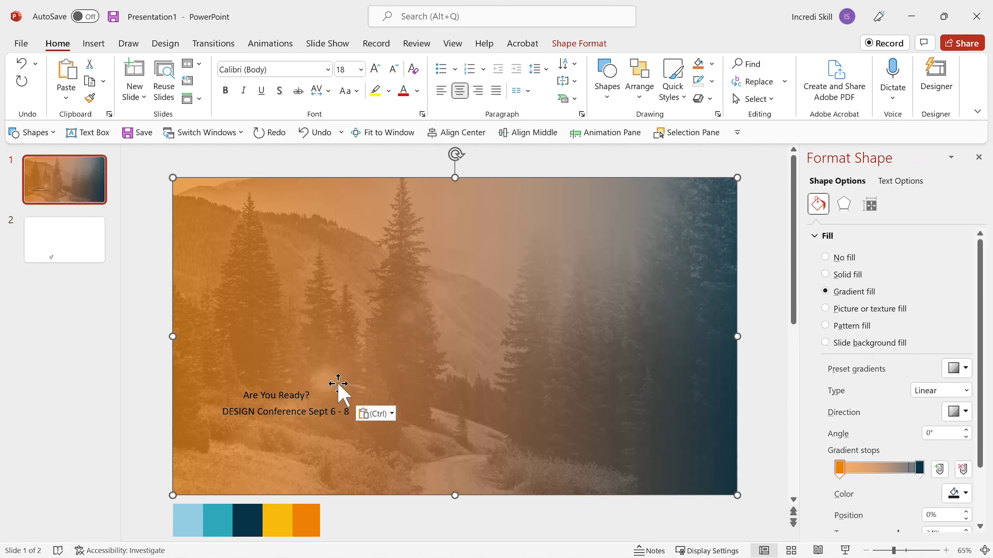
- Move the 'Are You Ready?' box mid-slide and format it white Roboto Black, 88 pt
{"action": "left_click", "coordinate": [311, 388]}
{"action": "left_click_drag", "start_coordinate": [313, 388], "coordinate": [465, 318]}
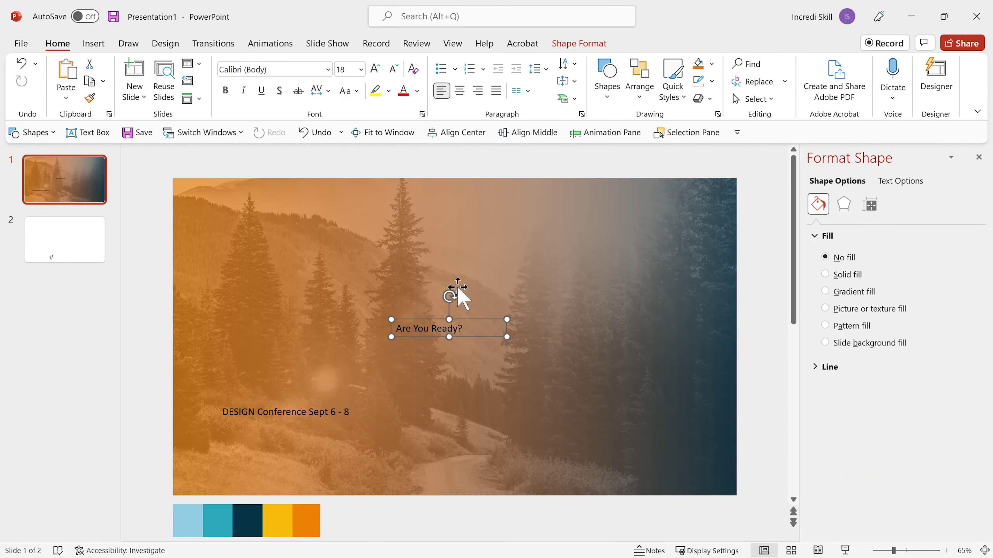
{"action": "left_click", "coordinate": [417, 91]}
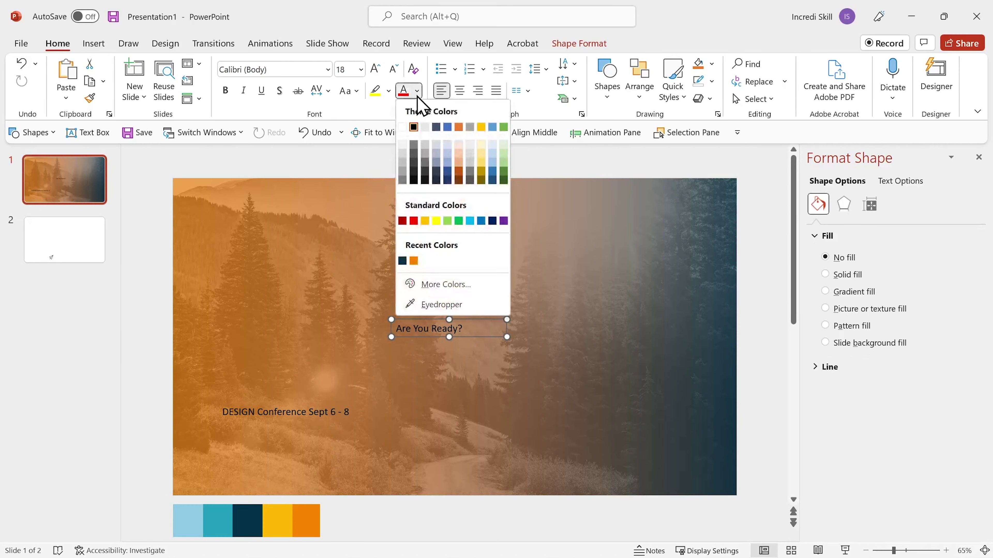
{"action": "left_click", "coordinate": [402, 128]}
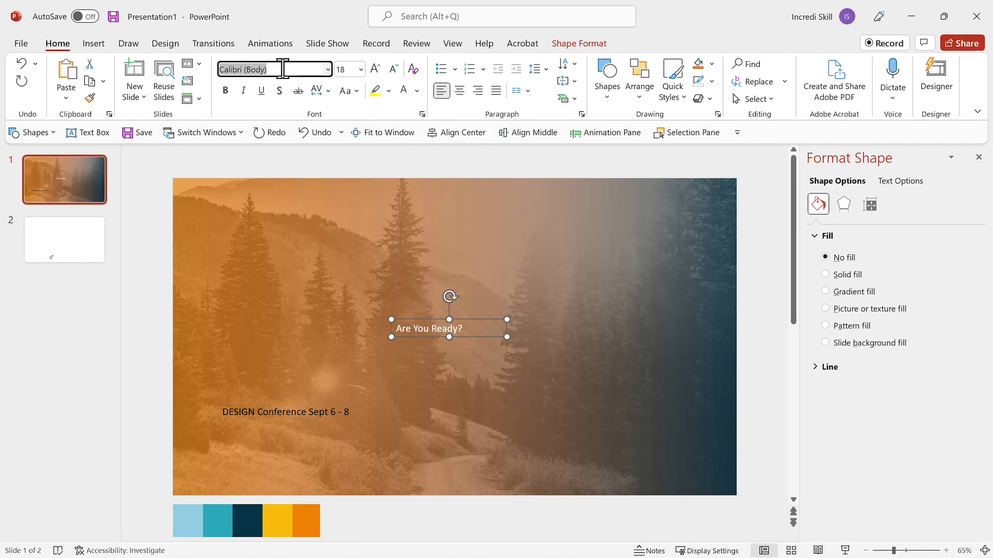
{"action": "type", "text": "R"}
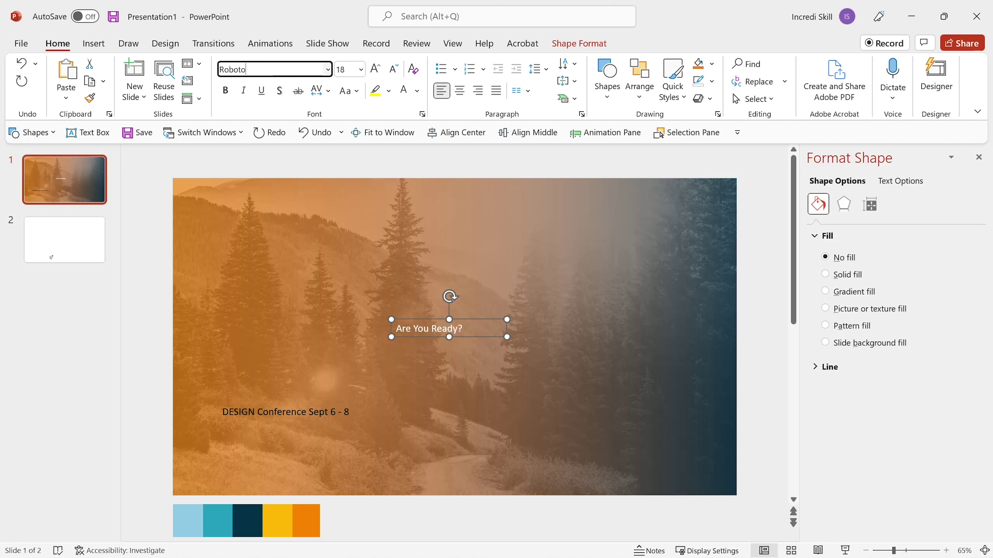
{"action": "type", "text": "oboto"}
{"action": "key", "text": "Return"}
{"action": "left_click", "coordinate": [344, 70]}
{"action": "type", "text": "8"}
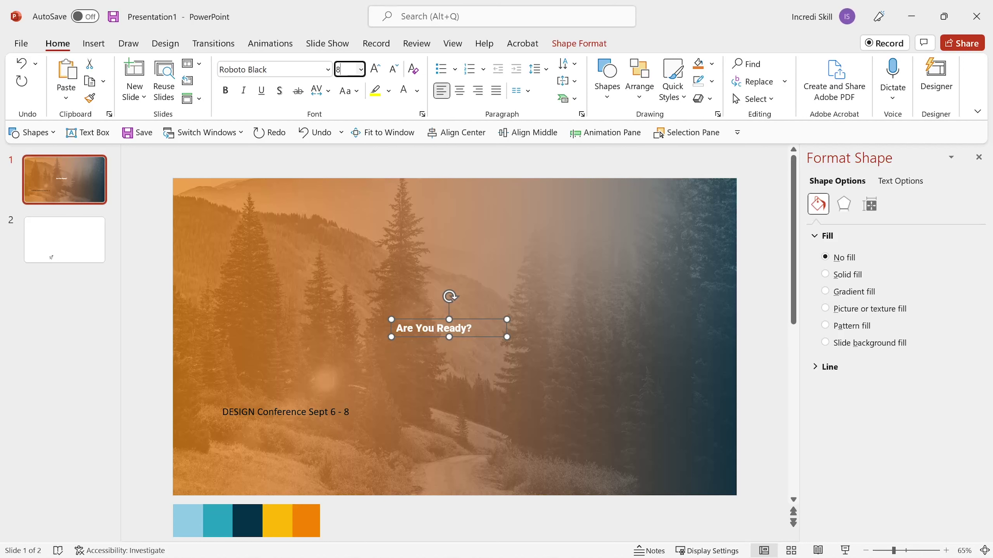
{"action": "type", "text": "8"}
{"action": "key", "text": "Return"}
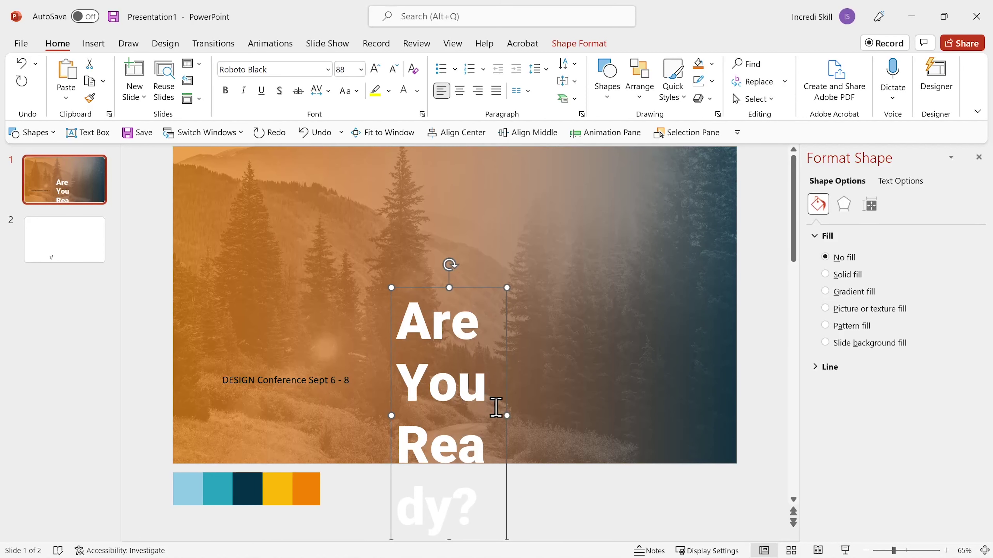
- Widen the title box to one line, undo the stray overlay move, and apply Align Middle and Align Center
{"action": "left_click_drag", "start_coordinate": [507, 414], "coordinate": [780, 418]}
{"action": "left_click_drag", "start_coordinate": [565, 317], "coordinate": [506, 309]}
{"action": "key", "text": "ctrl+z"}
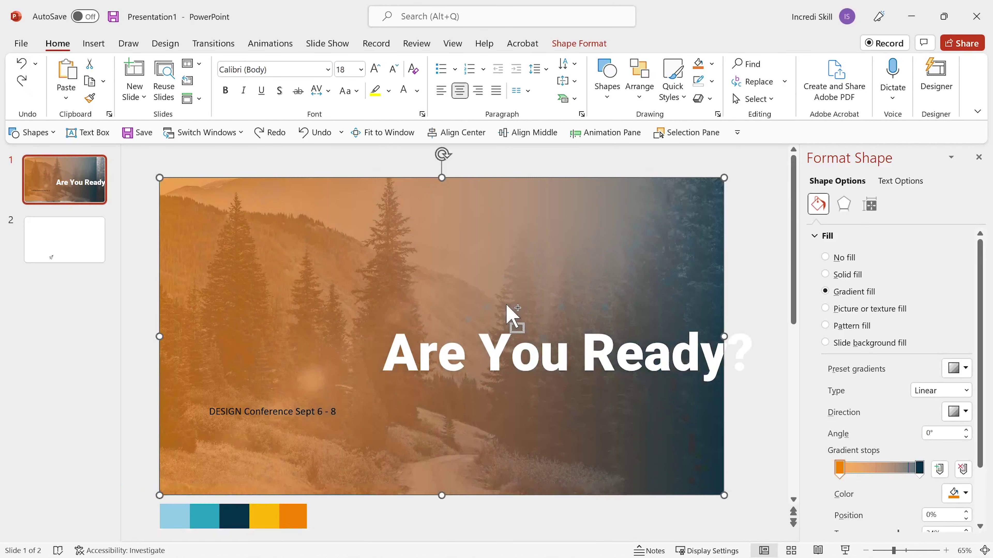
{"action": "left_click", "coordinate": [518, 357]}
{"action": "left_click_drag", "start_coordinate": [525, 319], "coordinate": [419, 300]}
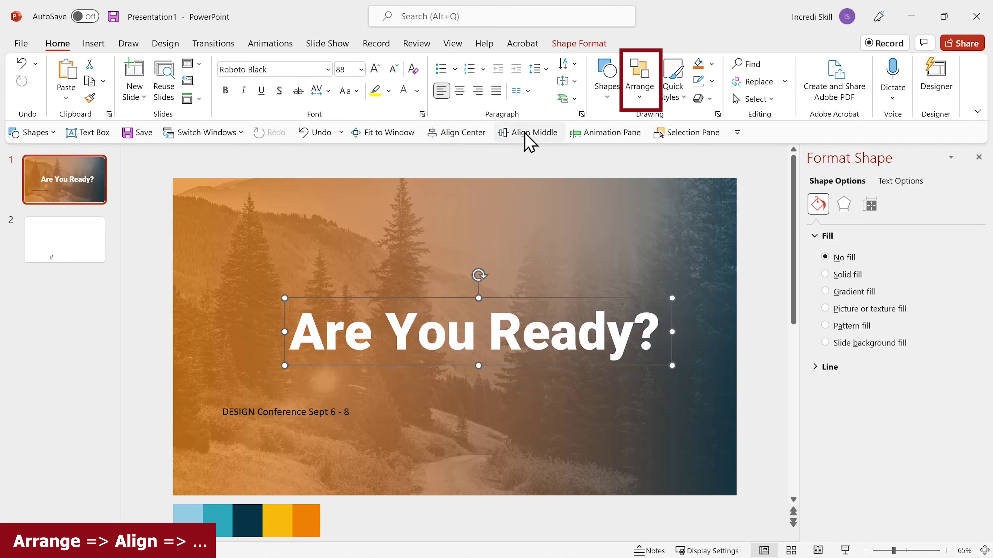
{"action": "left_click", "coordinate": [524, 133]}
{"action": "left_click", "coordinate": [466, 133]}
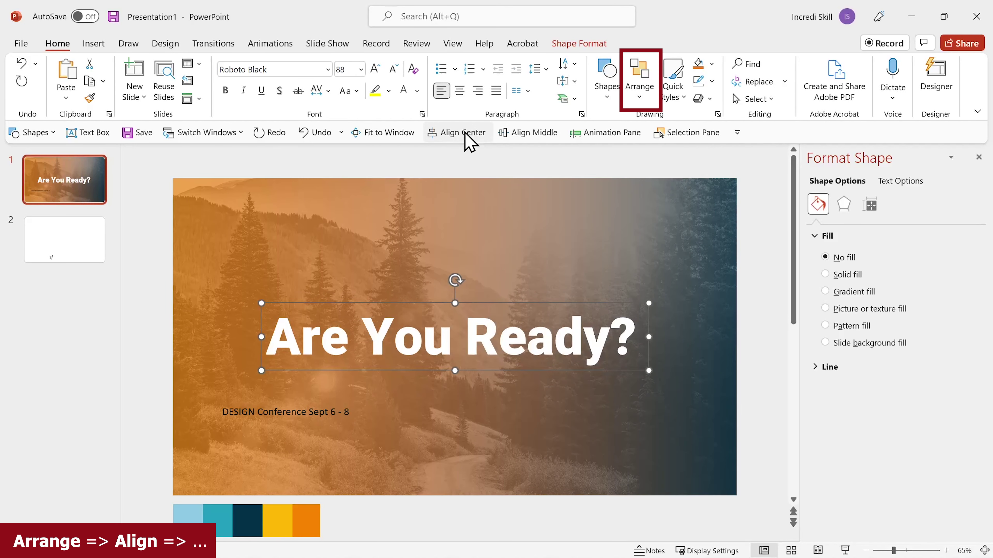
{"action": "left_click", "coordinate": [288, 410]}
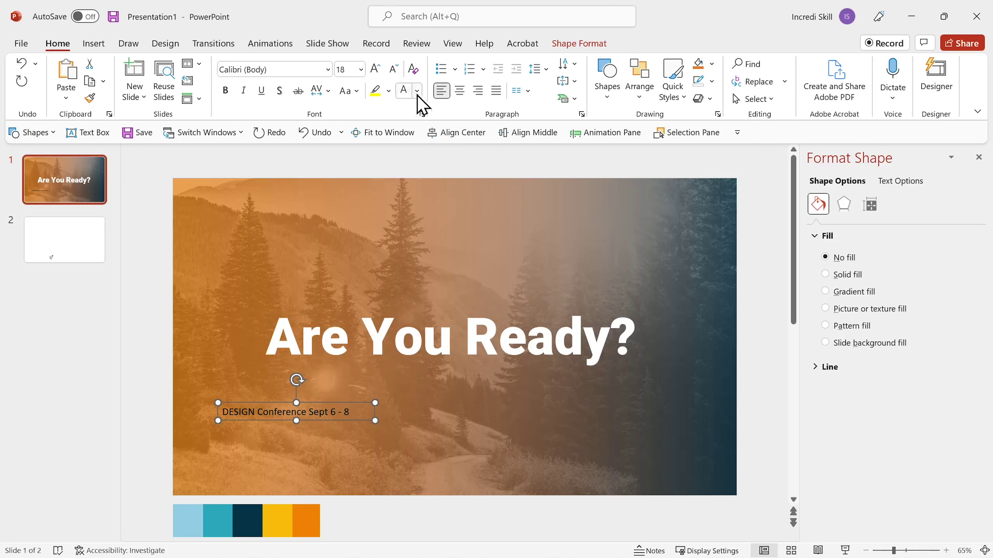
- Format the subtitle text white in Lato at 28 pt
{"action": "left_click", "coordinate": [404, 91]}
{"action": "left_click", "coordinate": [299, 71]}
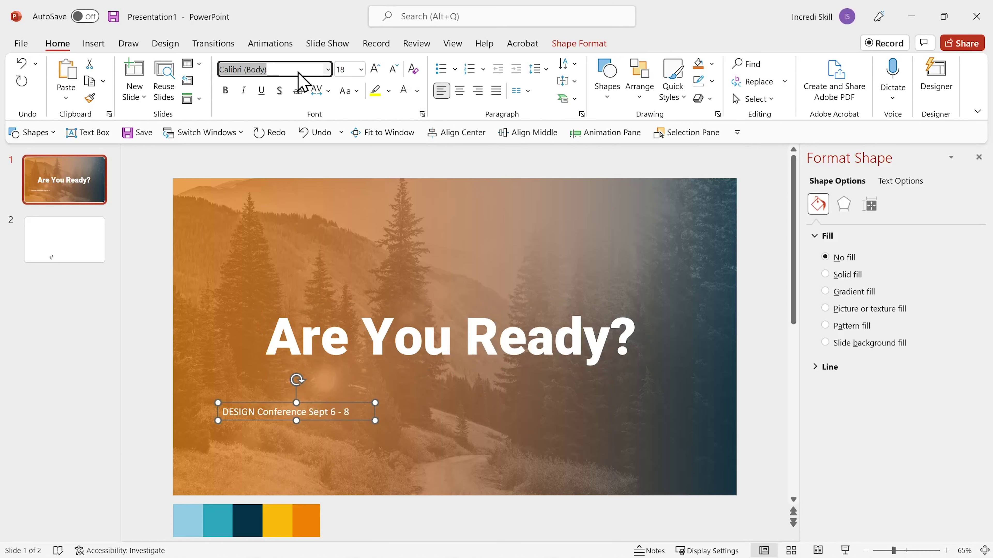
{"action": "type", "text": "L"}
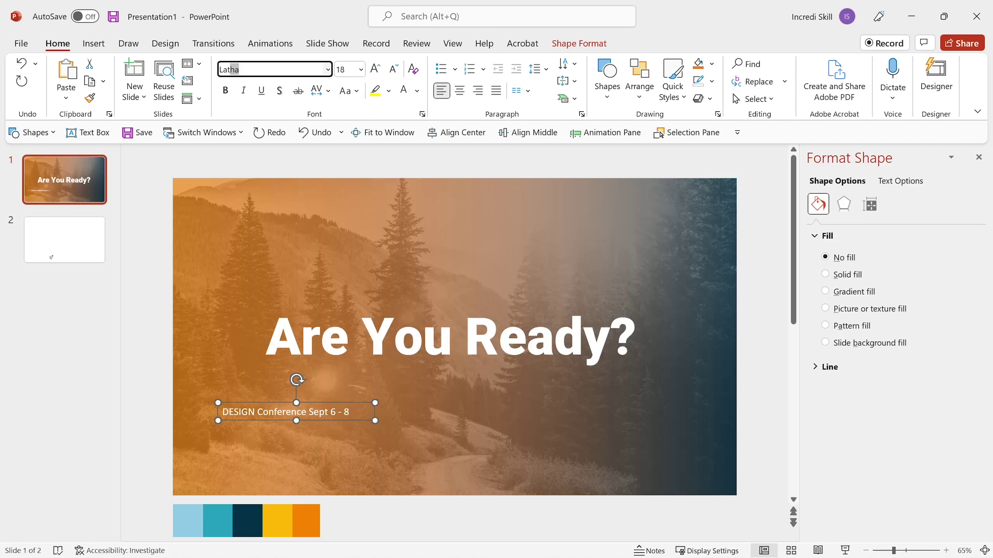
{"action": "type", "text": "ato"}
{"action": "left_click", "coordinate": [342, 69]}
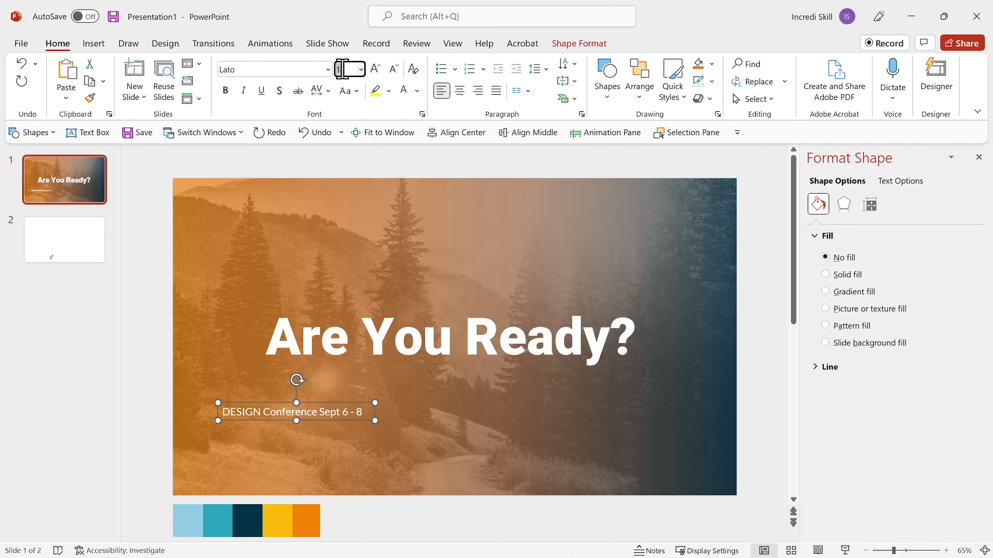
{"action": "type", "text": "28"}
{"action": "key", "text": "Return"}
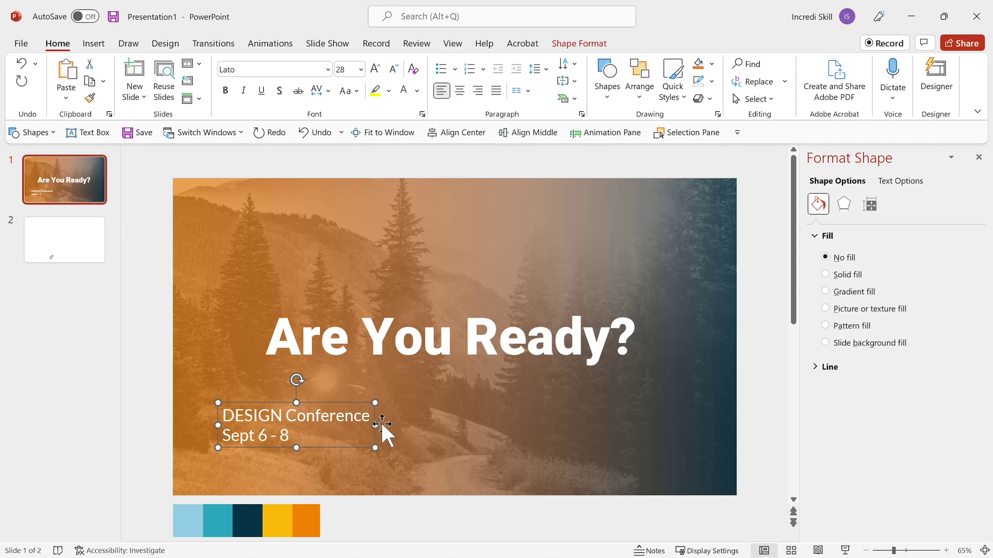
- Widen the subtitle box to one line and bold 'DESIGN' and 'Sept 6 - 8'
{"action": "left_click_drag", "start_coordinate": [375, 424], "coordinate": [462, 416]}
{"action": "left_click_drag", "start_coordinate": [222, 416], "coordinate": [273, 417]}
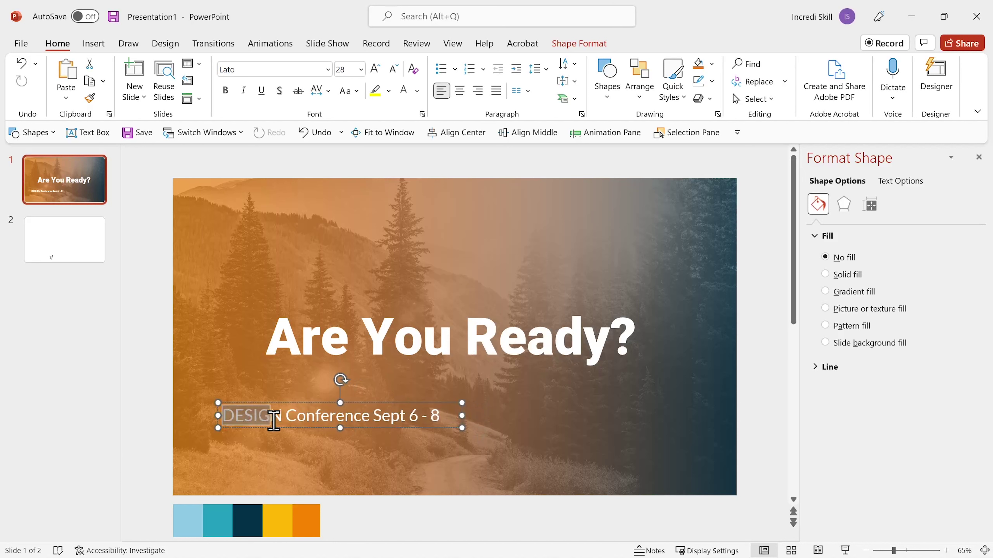
{"action": "left_click", "coordinate": [288, 397]}
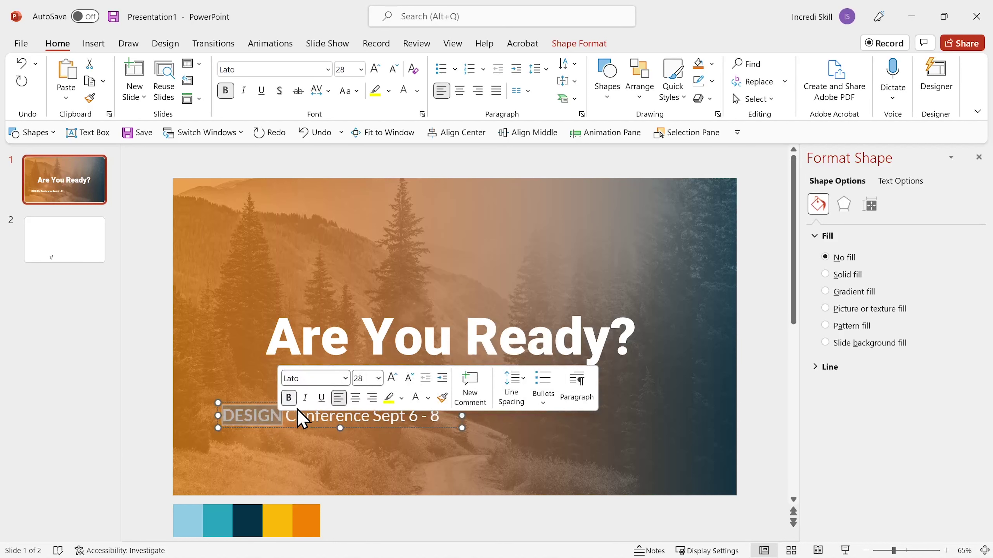
{"action": "left_click_drag", "start_coordinate": [372, 417], "coordinate": [437, 422]}
{"action": "left_click", "coordinate": [447, 399]}
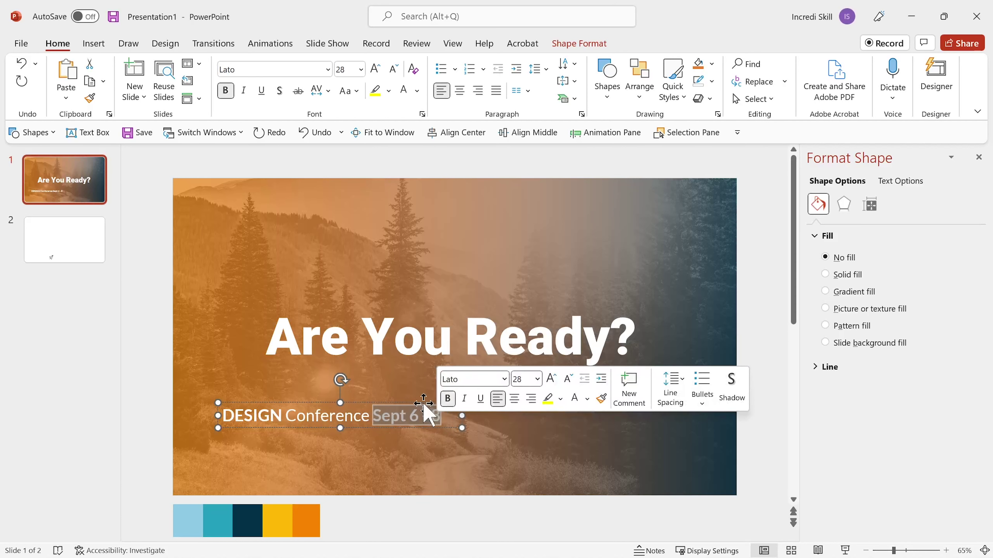
- Move the subtitle up beneath the title and centre it horizontally on the slide
{"action": "left_click", "coordinate": [355, 414]}
{"action": "left_click_drag", "start_coordinate": [365, 403], "coordinate": [487, 361]}
{"action": "left_click", "coordinate": [465, 135]}
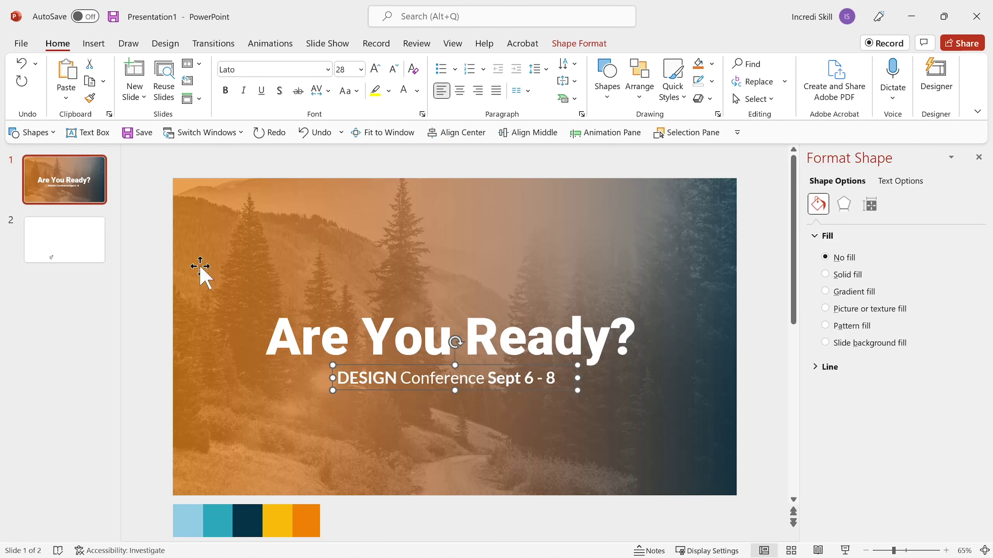
- Cut the paper-plane icon from slide 2 and paste it above the 'Are You Ready?' title on slide 1
{"action": "left_click", "coordinate": [84, 246]}
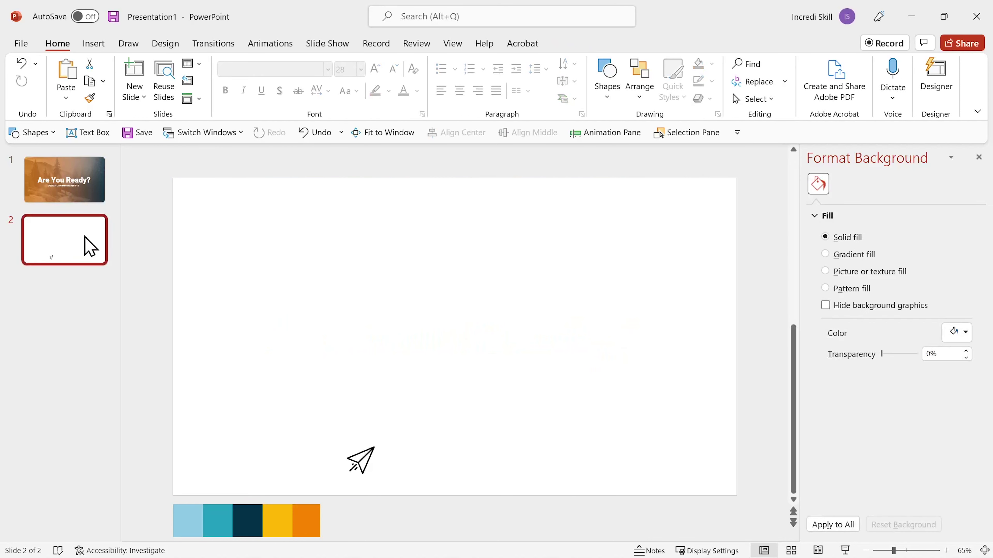
{"action": "left_click", "coordinate": [353, 458]}
{"action": "key", "text": "Delete"}
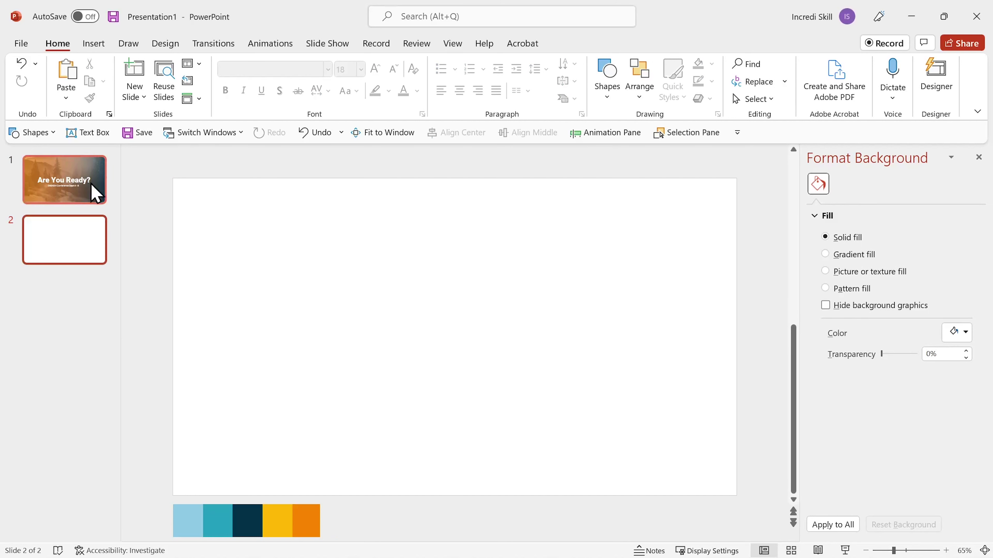
{"action": "left_click", "coordinate": [84, 188]}
{"action": "key", "text": "ctrl+v"}
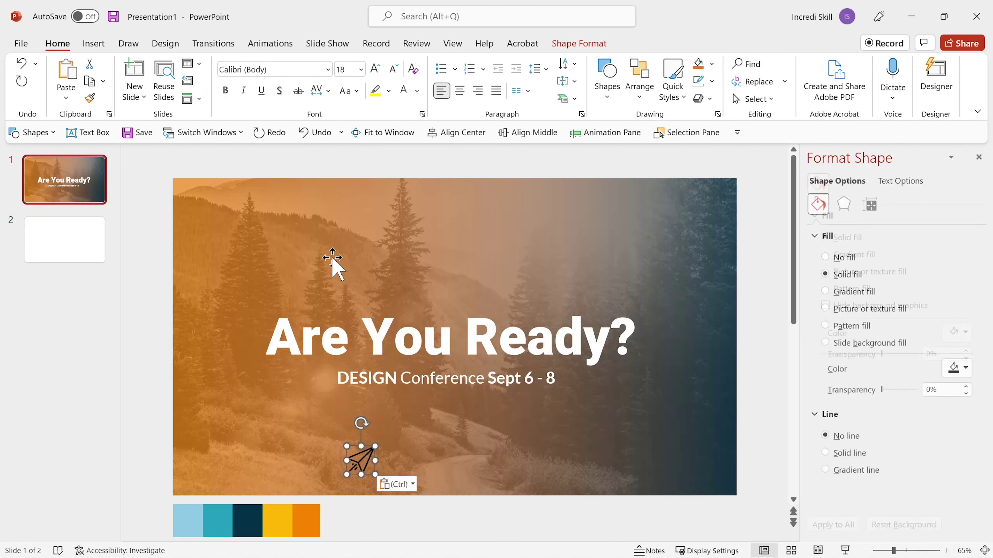
{"action": "left_click_drag", "start_coordinate": [361, 462], "coordinate": [480, 252]}
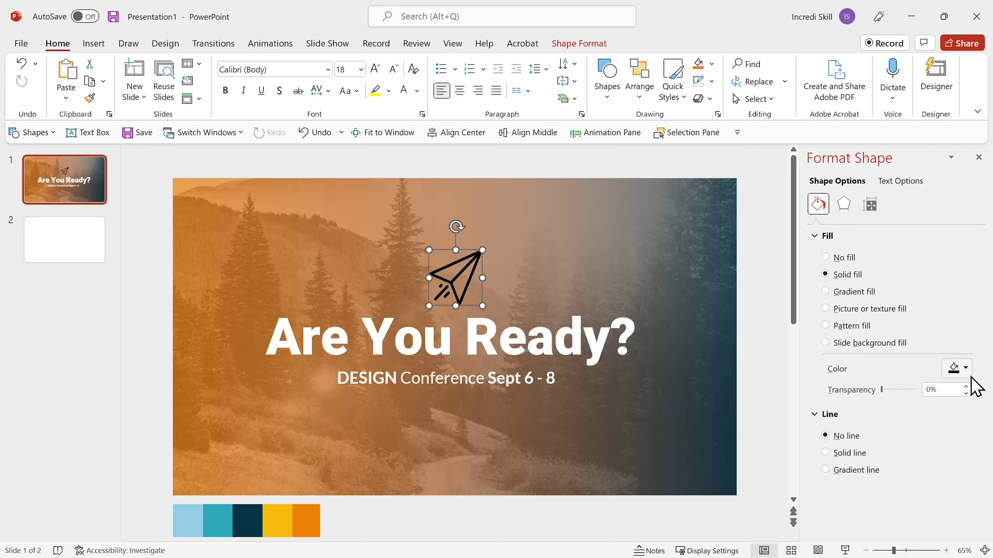
{"action": "left_click", "coordinate": [965, 369]}
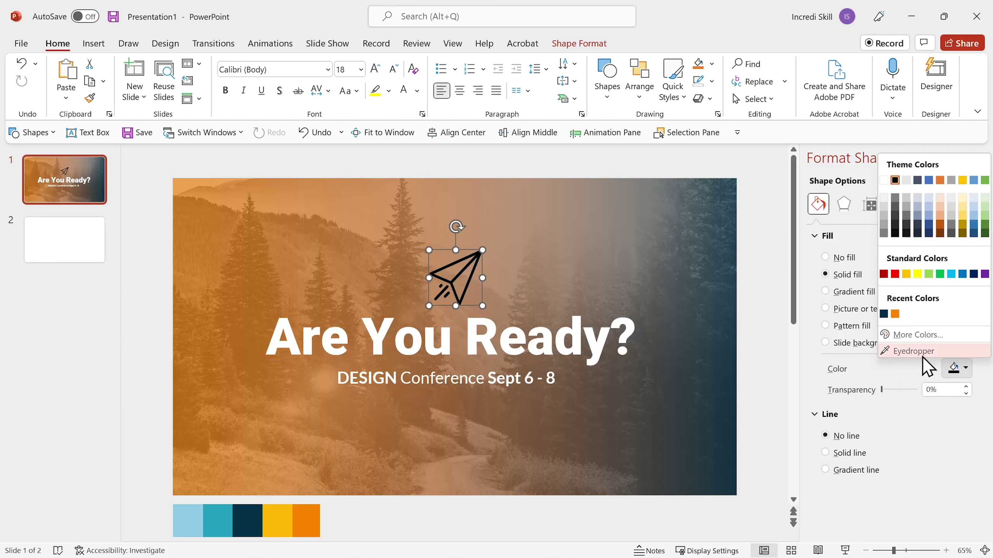
- Fill the paper-plane icon orange, then eyedrop the yellow swatch as its fill
{"action": "left_click", "coordinate": [895, 314]}
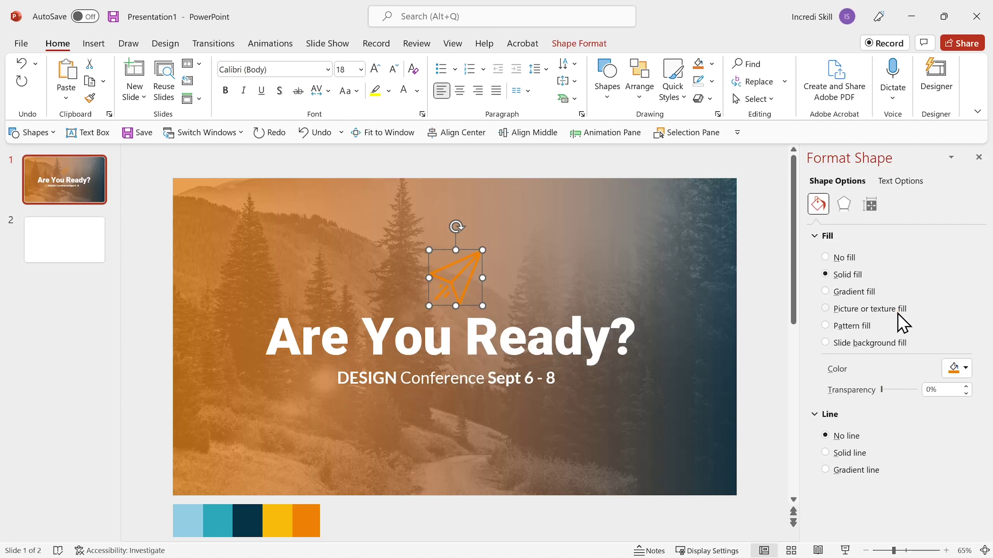
{"action": "left_click", "coordinate": [965, 369]}
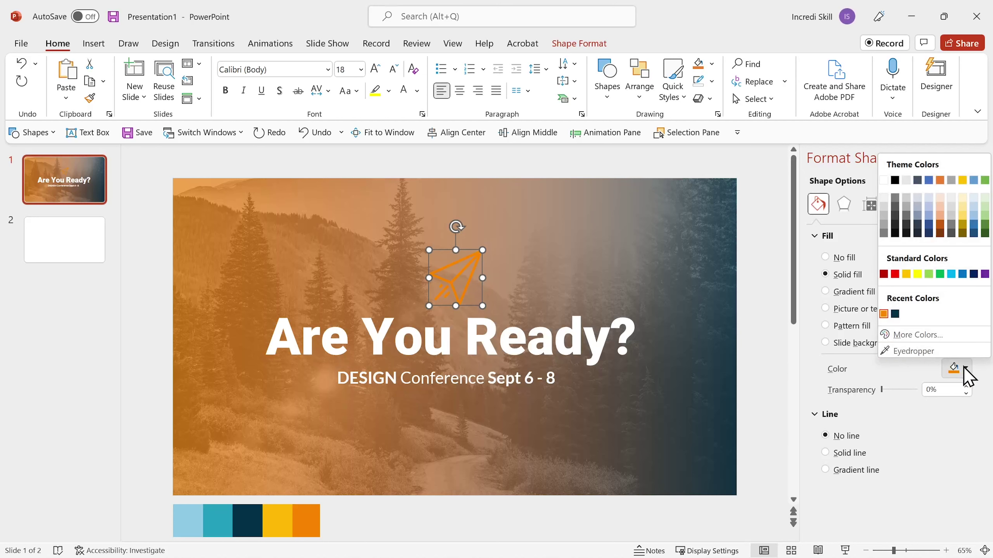
{"action": "left_click", "coordinate": [933, 354]}
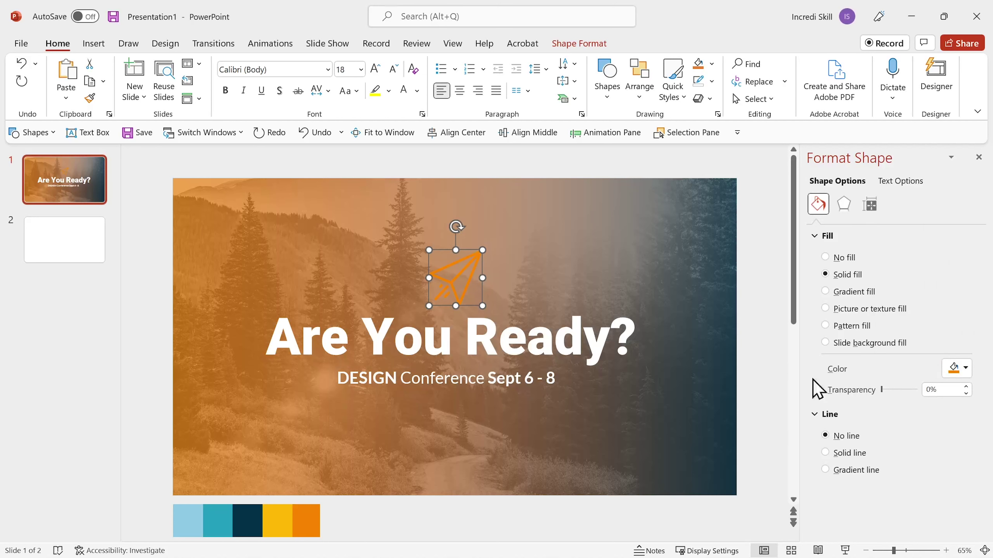
{"action": "left_click", "coordinate": [282, 525]}
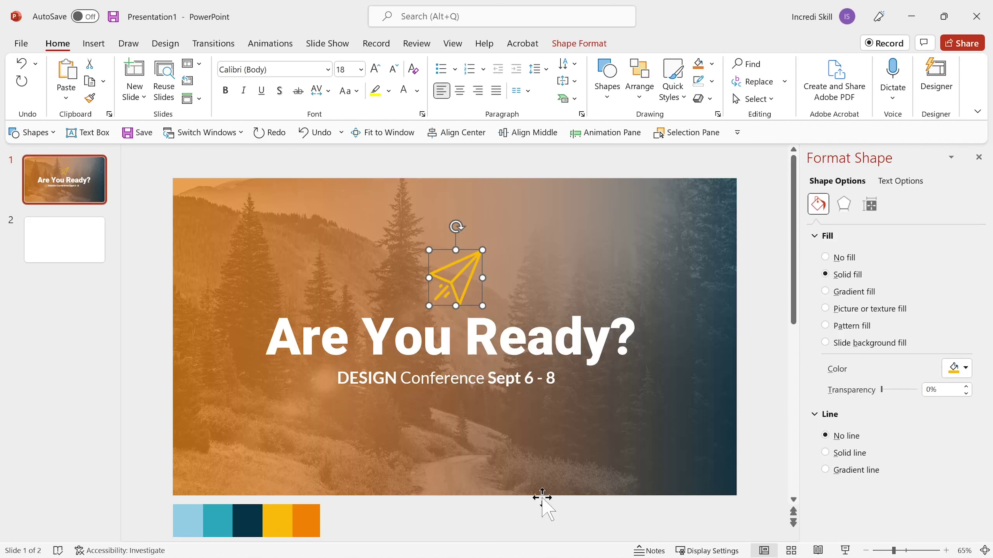
- Eyedrop the navy palette swatch so the icon is filled navy instead
{"action": "left_click", "coordinate": [965, 368]}
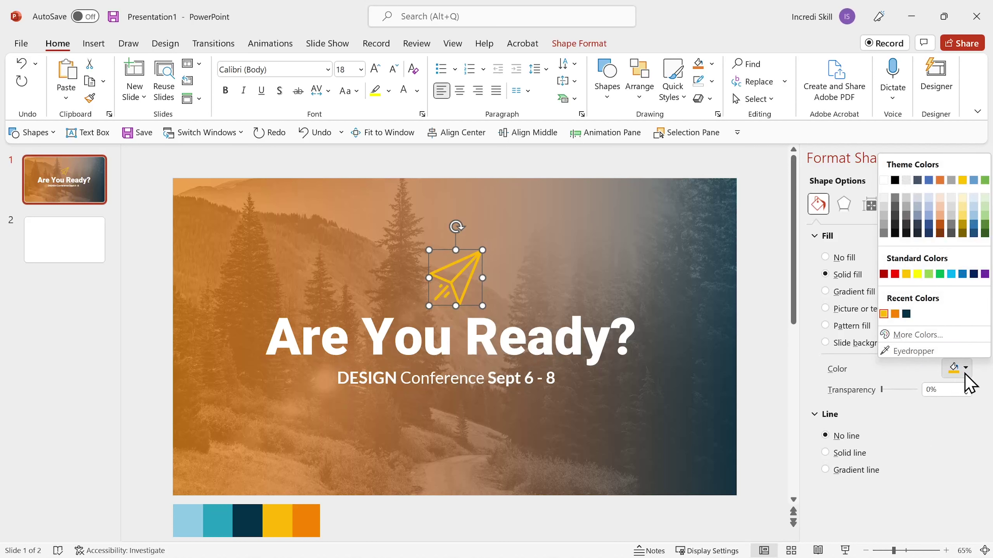
{"action": "left_click", "coordinate": [913, 351]}
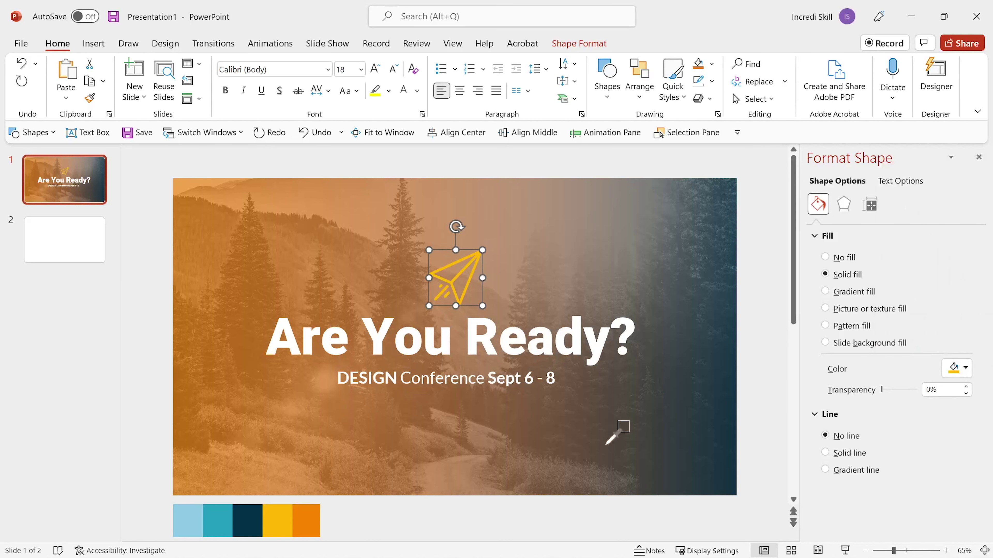
{"action": "left_click", "coordinate": [242, 516]}
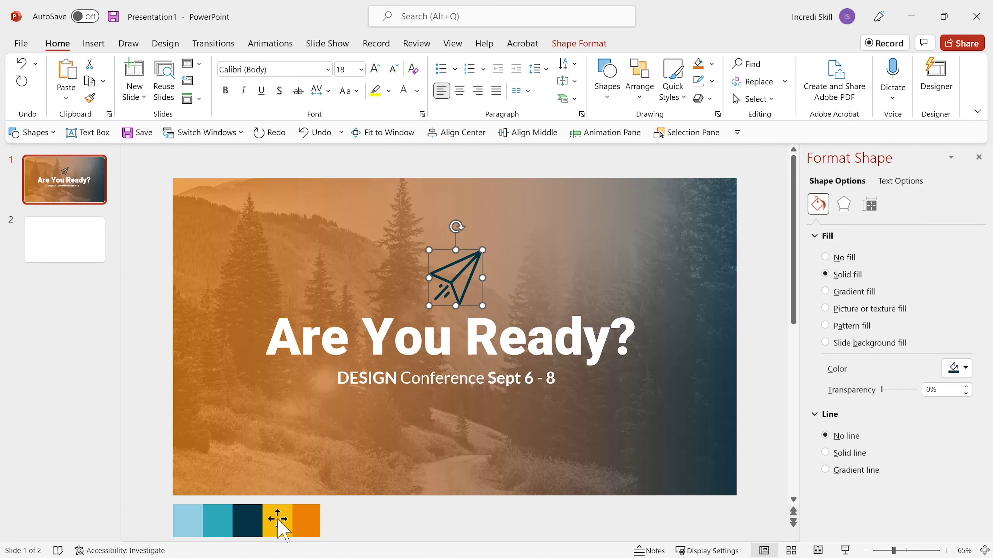
{"action": "left_click", "coordinate": [451, 472]}
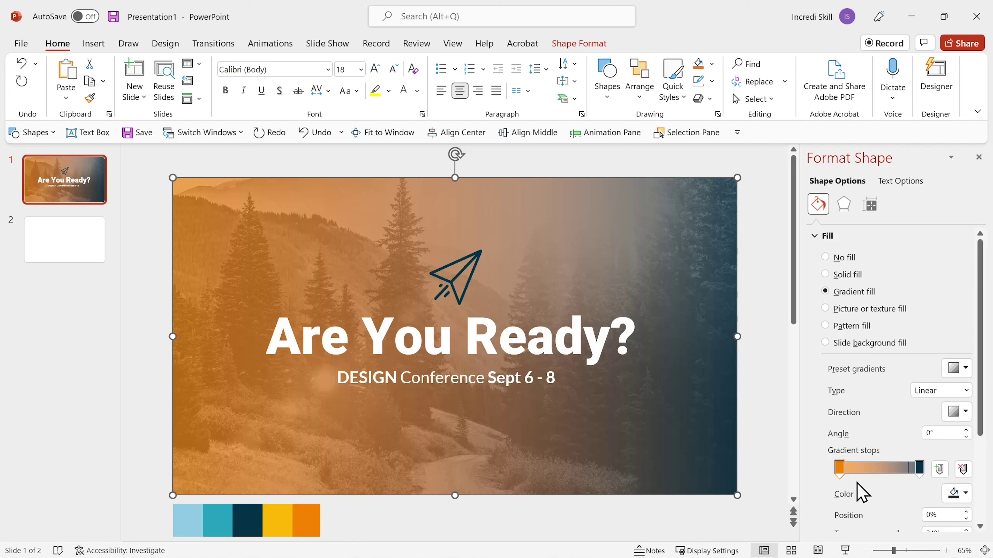
- Shift the overlay's gradient stops, raise the angle to 40°, and move the navy stop to 50%
{"action": "left_click_drag", "start_coordinate": [840, 471], "coordinate": [923, 470]}
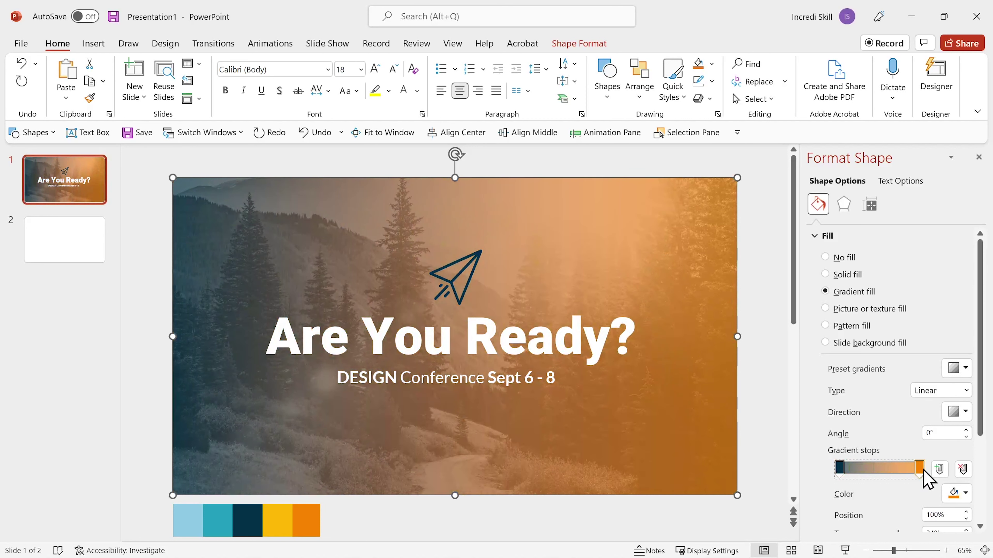
{"action": "left_click", "coordinate": [965, 429]}
{"action": "left_click", "coordinate": [965, 429]}
{"action": "left_click", "coordinate": [966, 430]}
{"action": "left_click", "coordinate": [966, 430]}
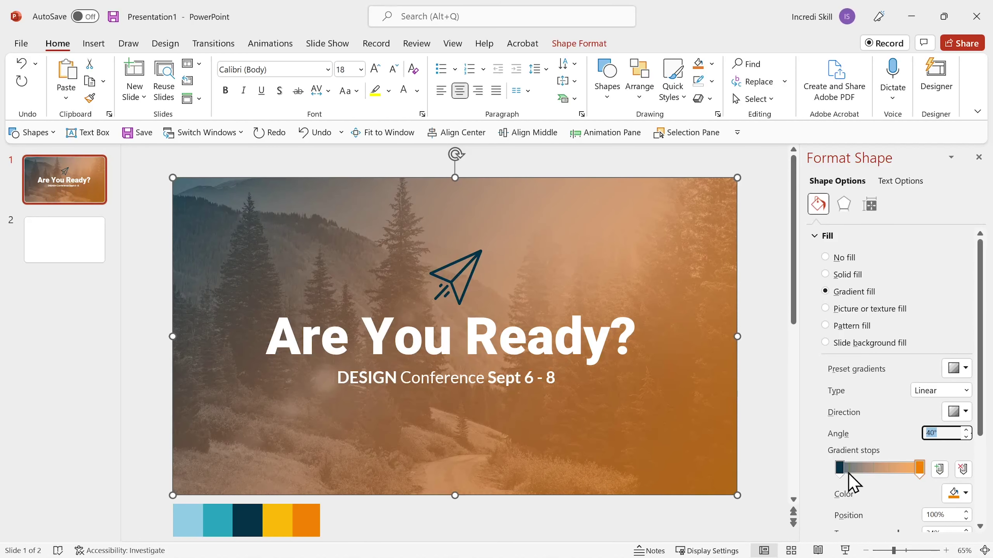
{"action": "left_click", "coordinate": [840, 471]}
{"action": "left_click_drag", "start_coordinate": [841, 472], "coordinate": [882, 475]}
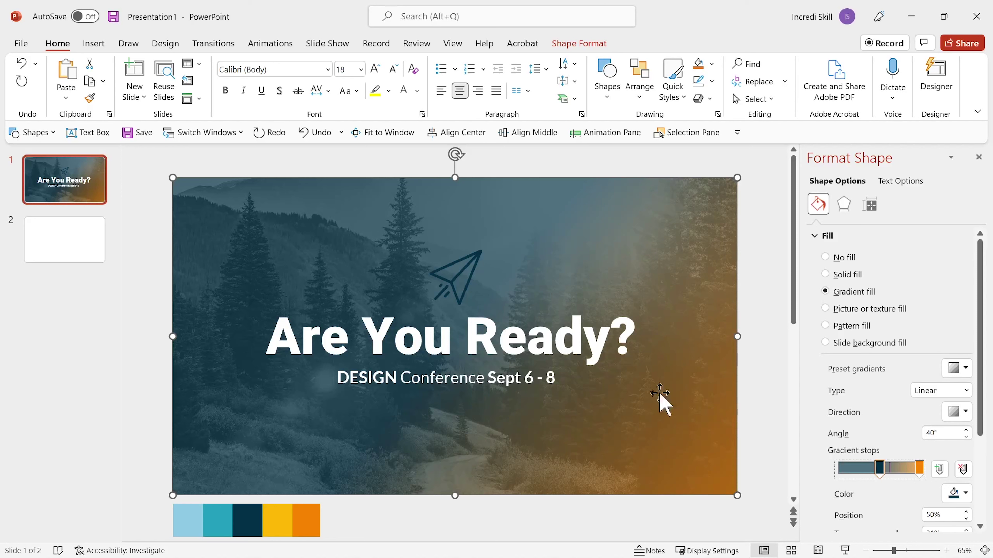
{"action": "left_click", "coordinate": [462, 298]}
- Use the fill Eyedropper on the yellow palette swatch to colour the paper-plane icon
{"action": "left_click", "coordinate": [959, 369]}
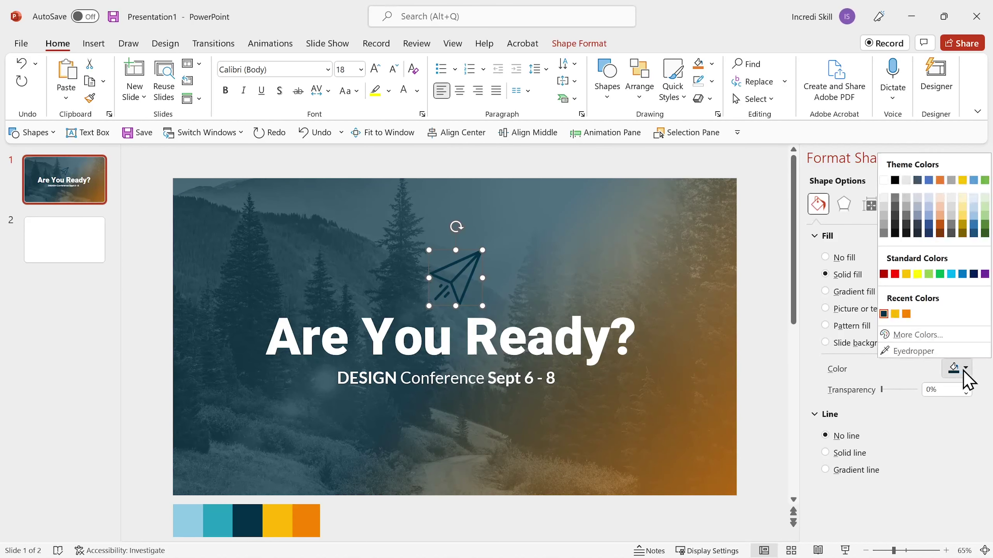
{"action": "left_click", "coordinate": [923, 352]}
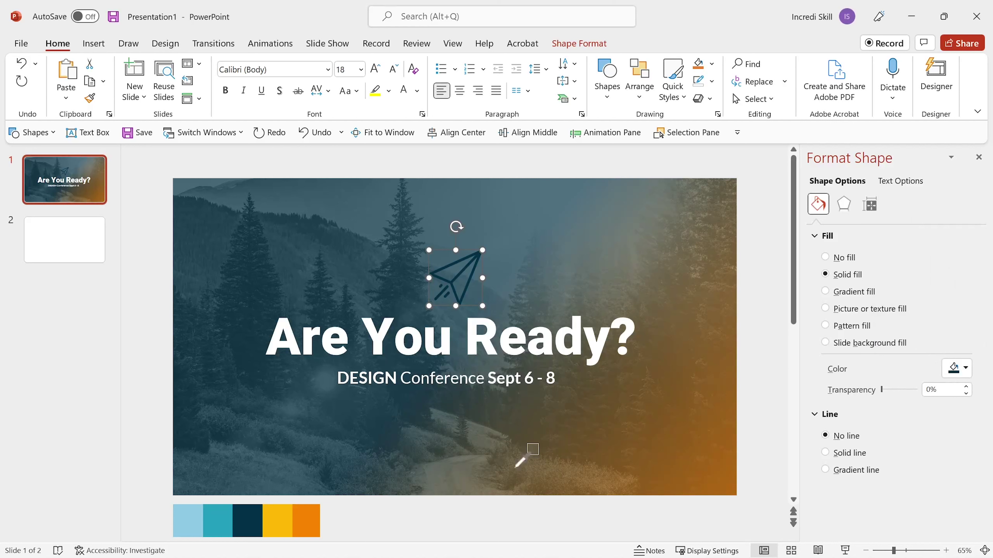
{"action": "left_click", "coordinate": [282, 520]}
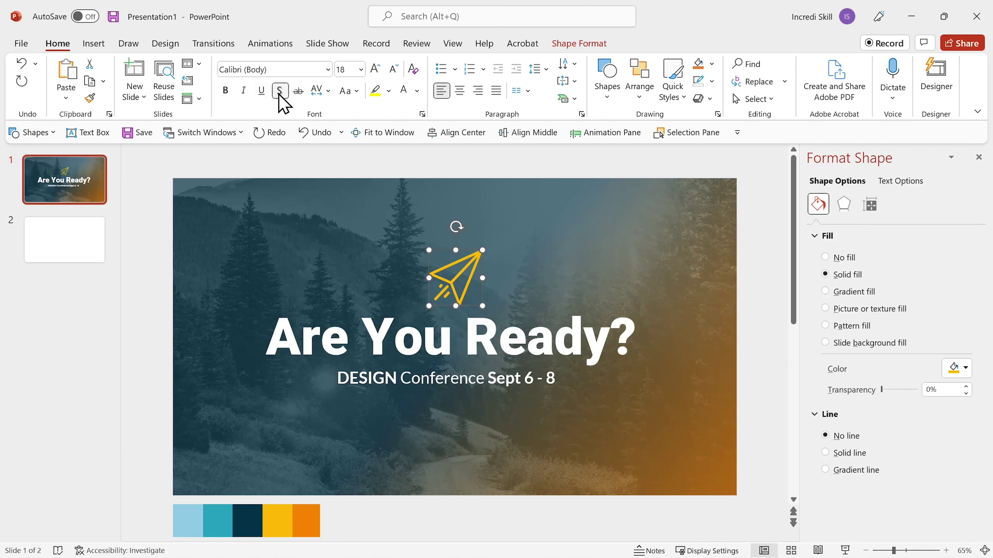
- Apply Text Shadow to the 'Are You Ready?' title and the 'DESIGN Conference Sept 6 - 8' subtitle
{"action": "left_click", "coordinate": [377, 337]}
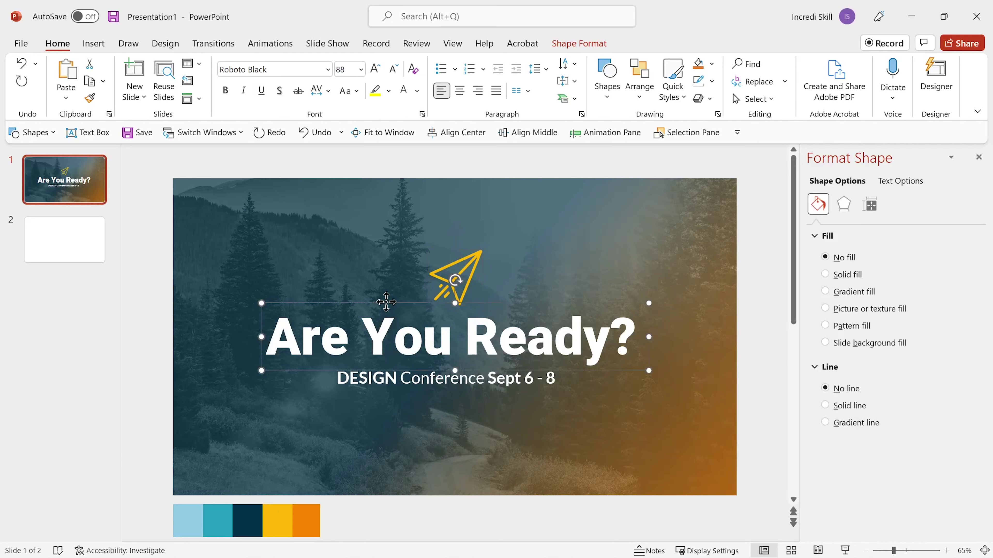
{"action": "left_click", "coordinate": [279, 93]}
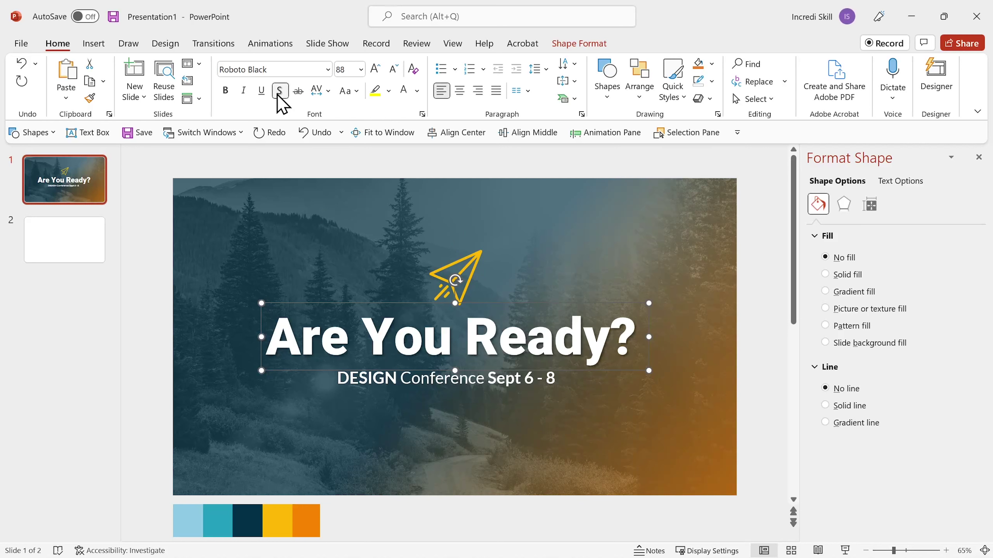
{"action": "left_click", "coordinate": [397, 375]}
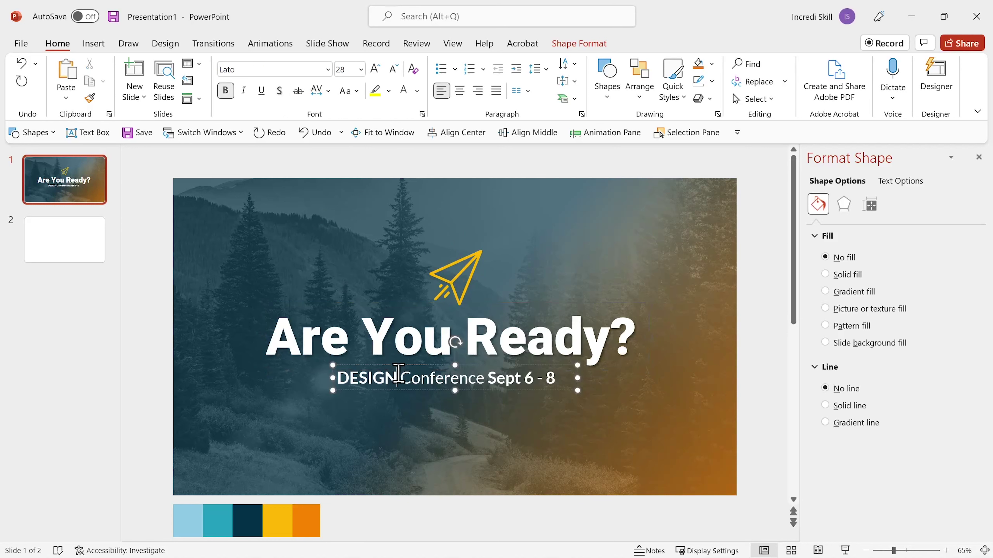
{"action": "left_click", "coordinate": [402, 376]}
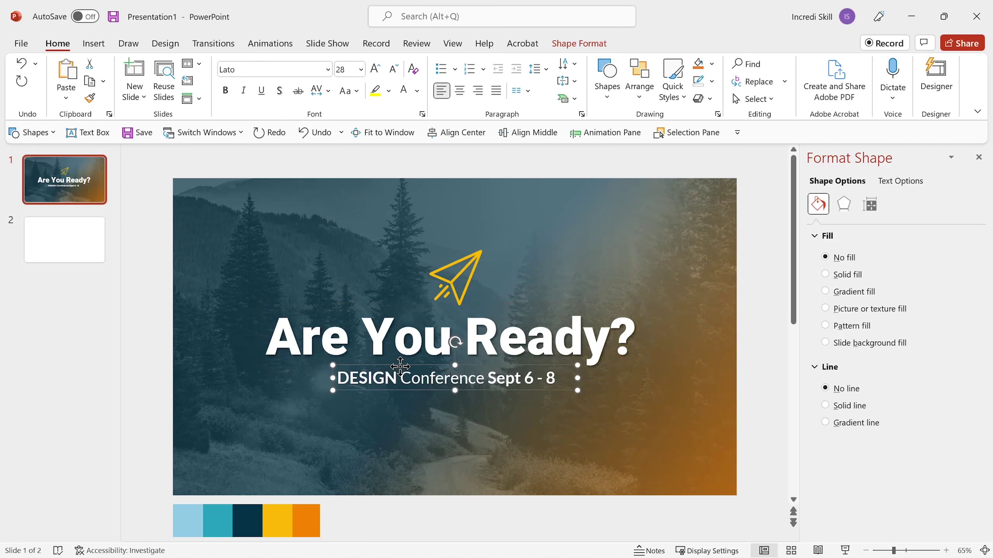
{"action": "left_click", "coordinate": [279, 93]}
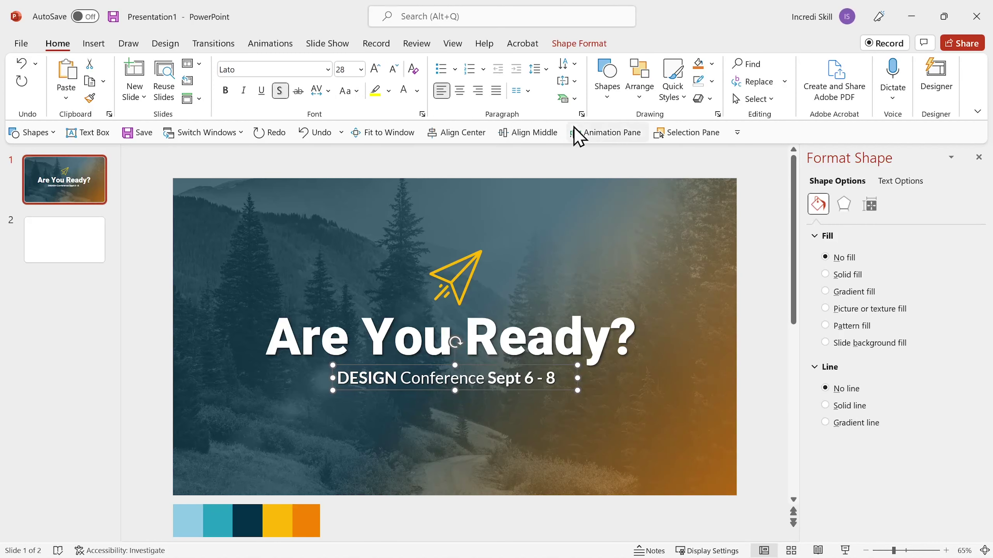
- With the Animation Pane showing, apply the Fly In entrance effect to the paper-plane icon
{"action": "left_click", "coordinate": [600, 137]}
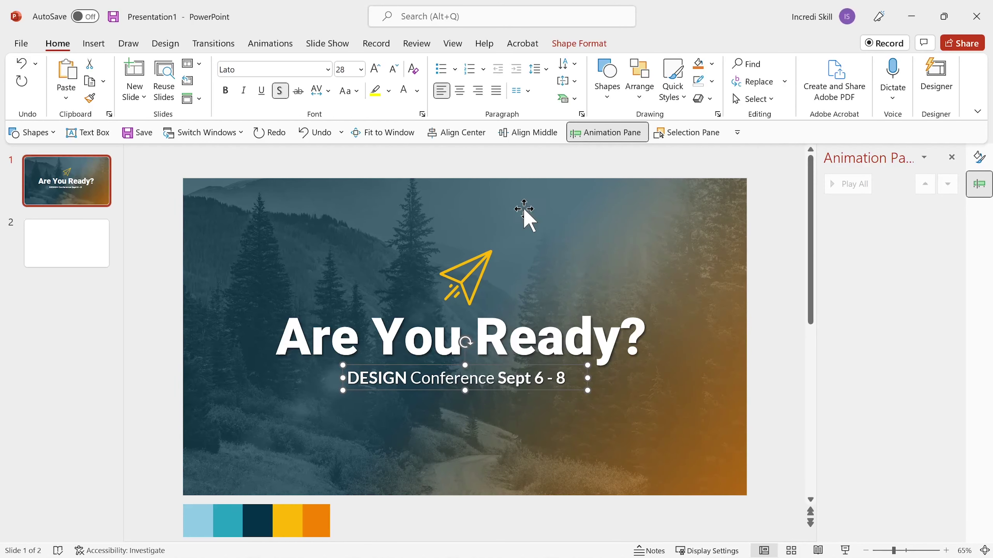
{"action": "left_click", "coordinate": [490, 255]}
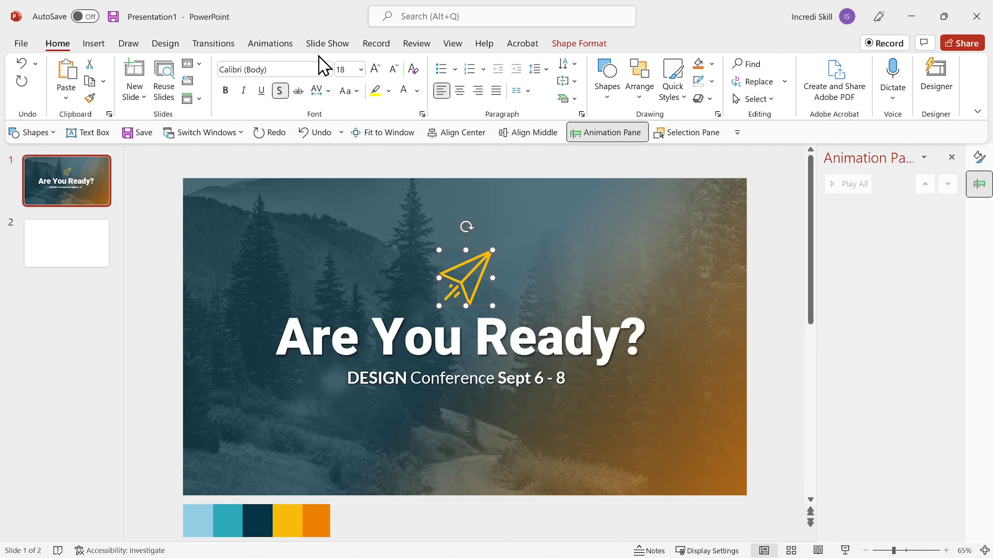
{"action": "left_click", "coordinate": [278, 46]}
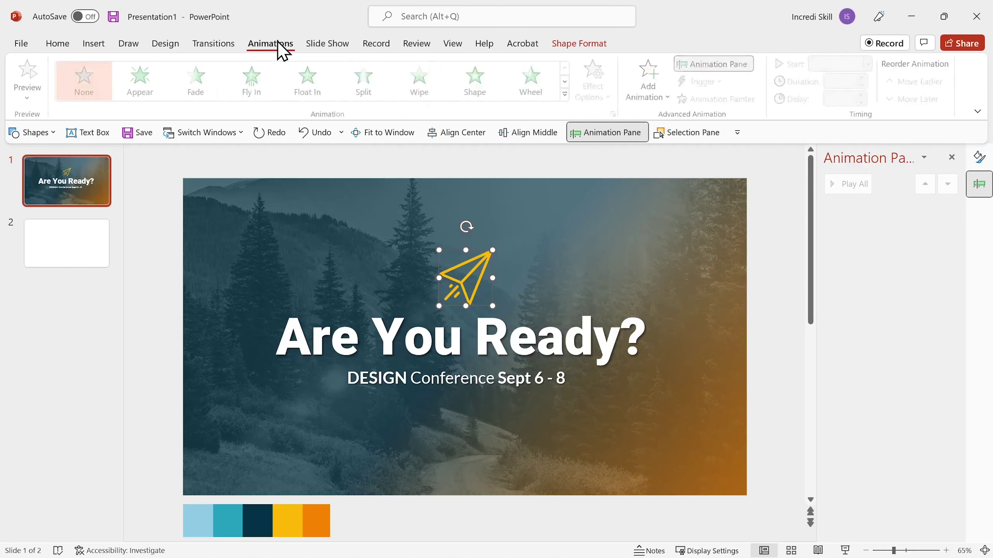
{"action": "left_click", "coordinate": [254, 88]}
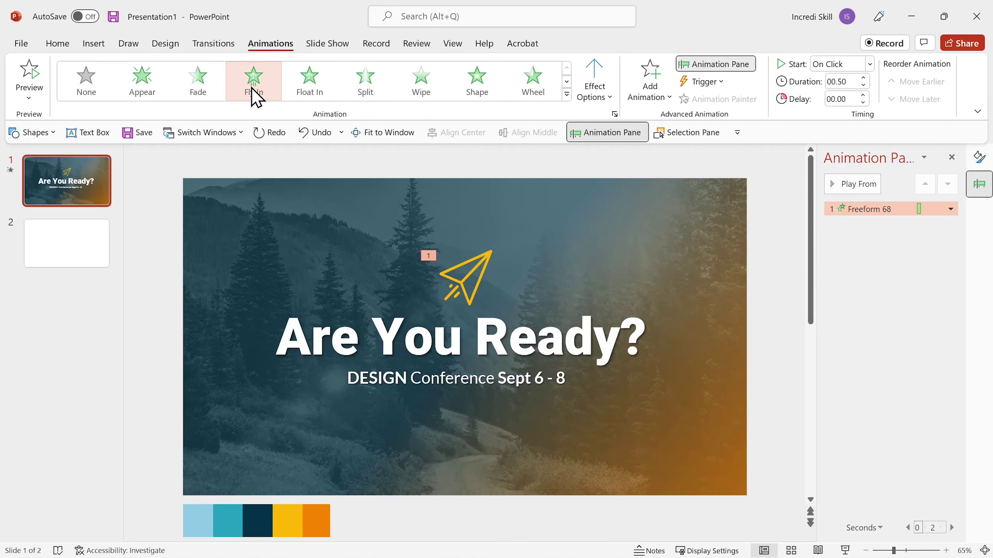
- Set the plane's Fly In direction to From Bottom-Left with a 0.11 sec bounce end
{"action": "double_click", "coordinate": [854, 213]}
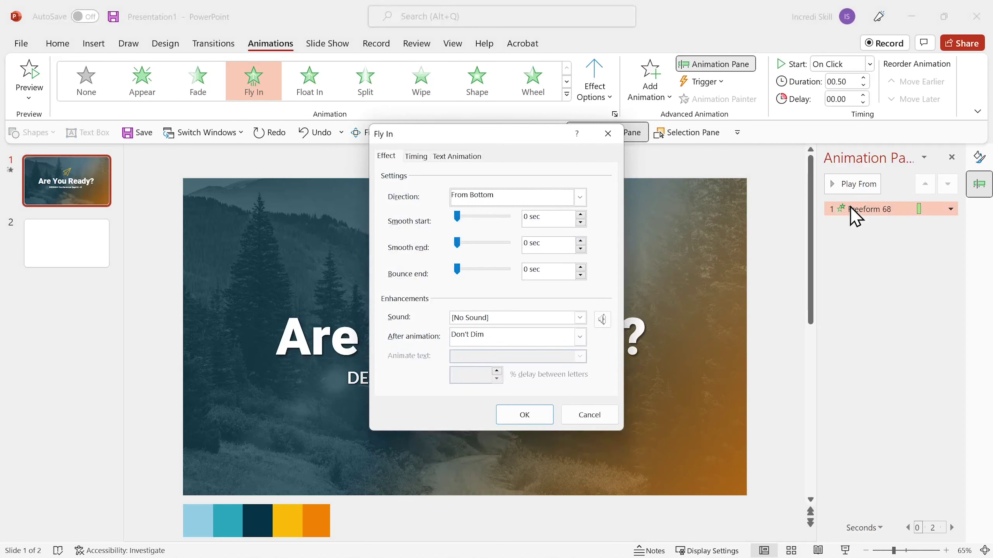
{"action": "left_click", "coordinate": [582, 198]}
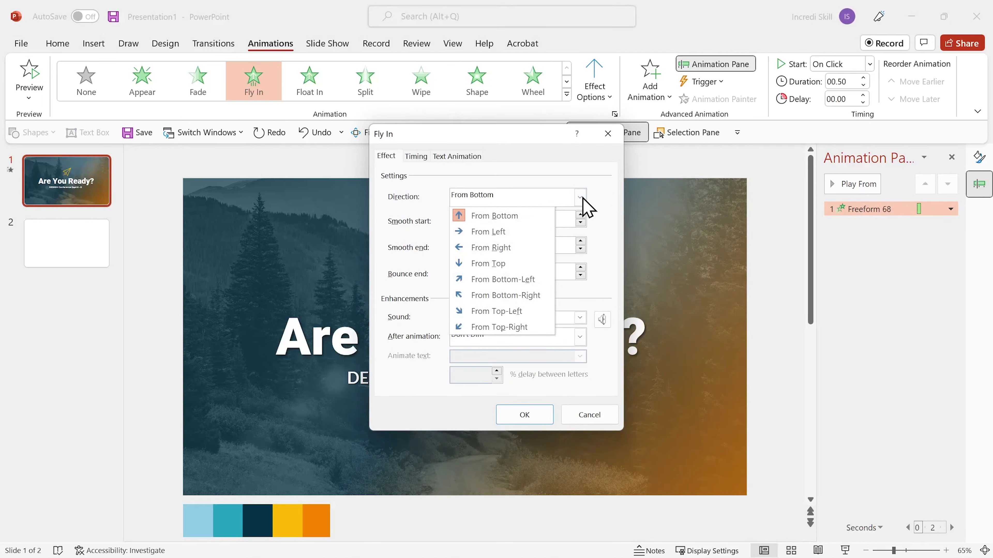
{"action": "left_click", "coordinate": [495, 280]}
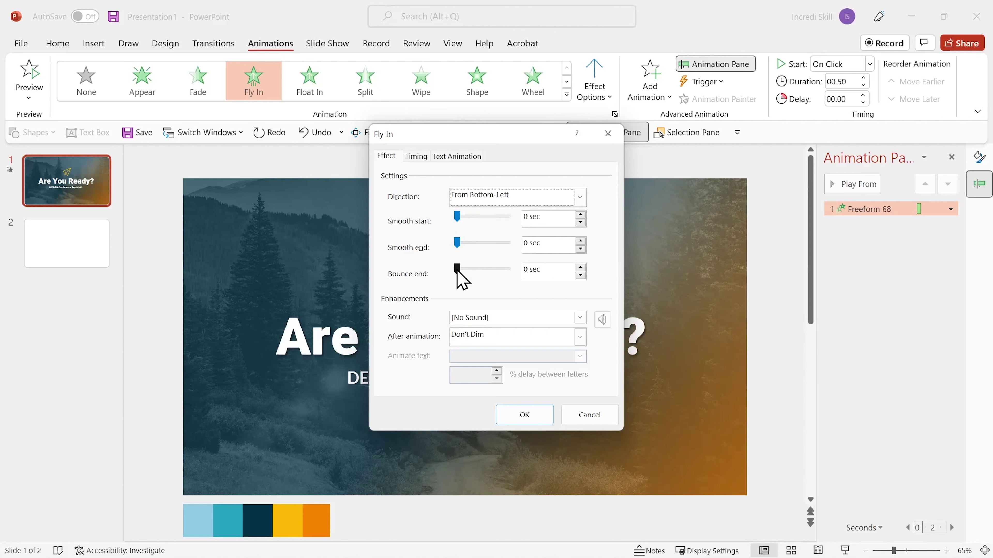
{"action": "left_click_drag", "start_coordinate": [457, 271], "coordinate": [468, 272]}
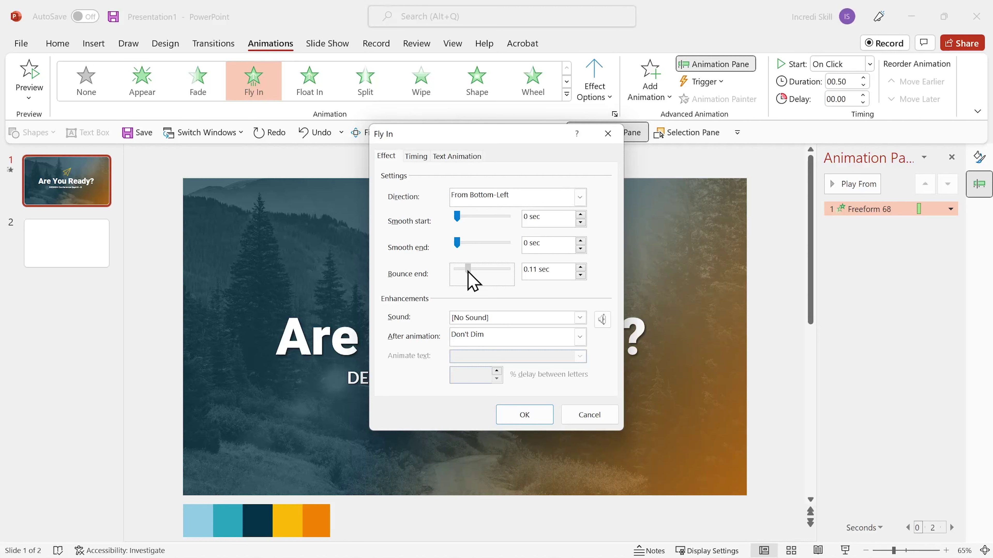
{"action": "left_click_drag", "start_coordinate": [468, 271], "coordinate": [476, 273]}
- Time the plane animation to start With Previous, lasting 1 second (Fast), and confirm
{"action": "left_click", "coordinate": [417, 156]}
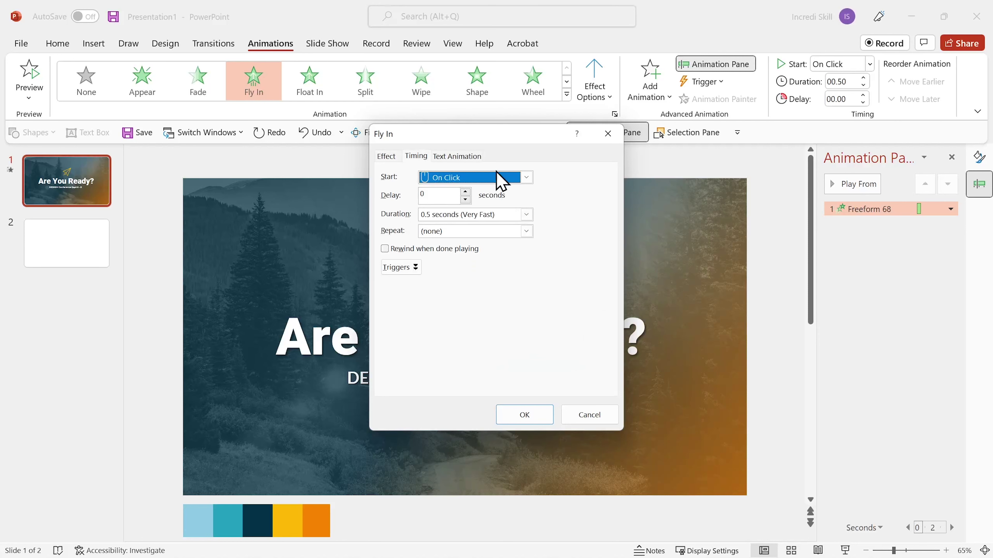
{"action": "left_click", "coordinate": [526, 177]}
{"action": "left_click", "coordinate": [500, 202]}
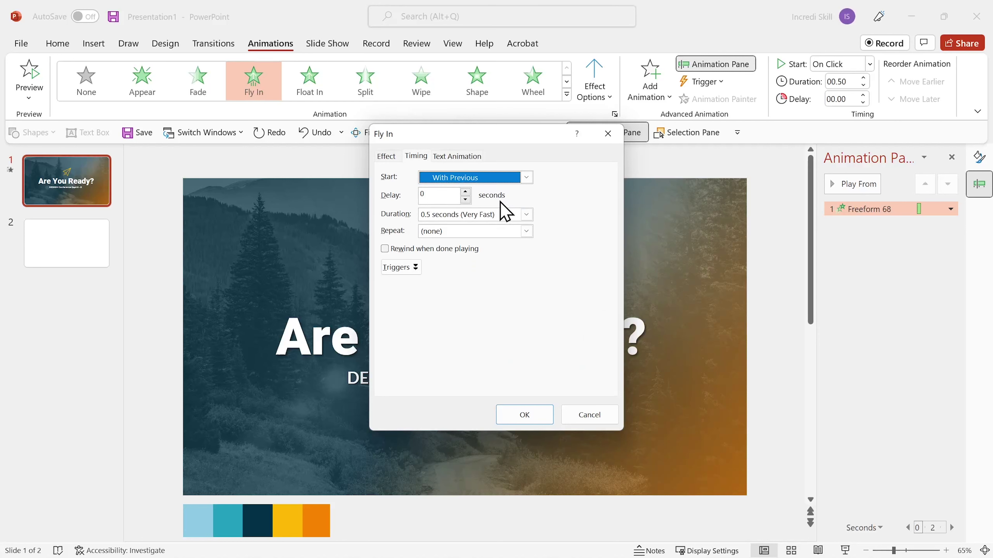
{"action": "left_click", "coordinate": [526, 214]}
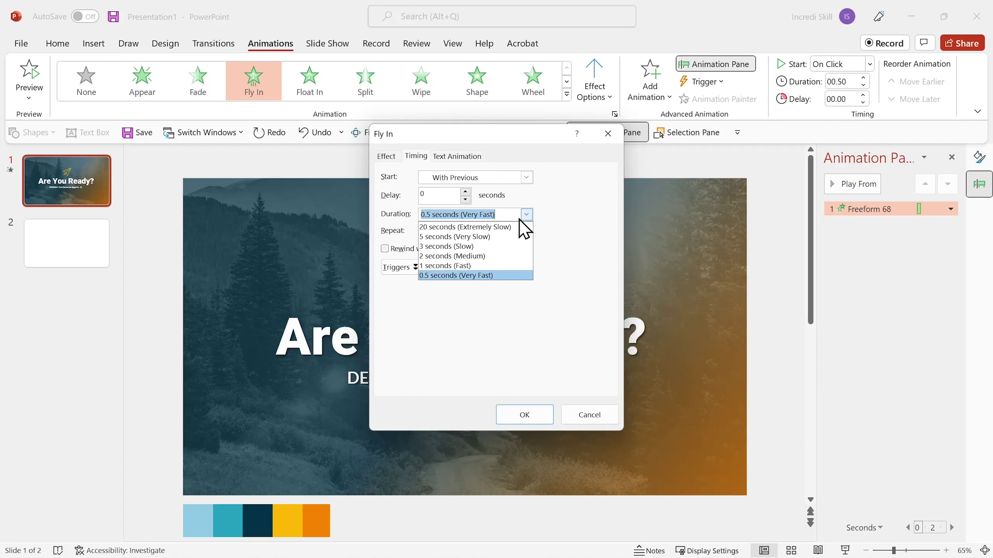
{"action": "left_click", "coordinate": [473, 265]}
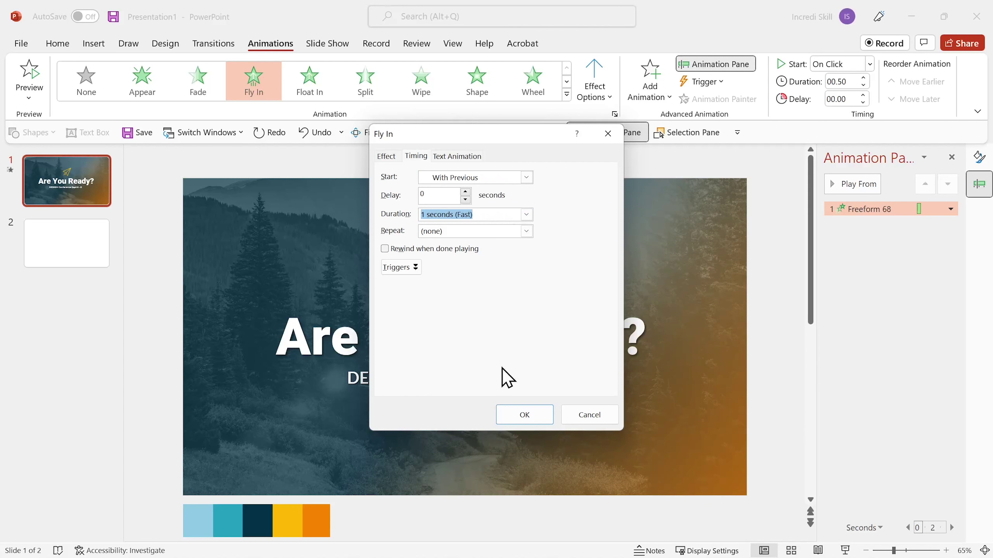
{"action": "left_click", "coordinate": [518, 415]}
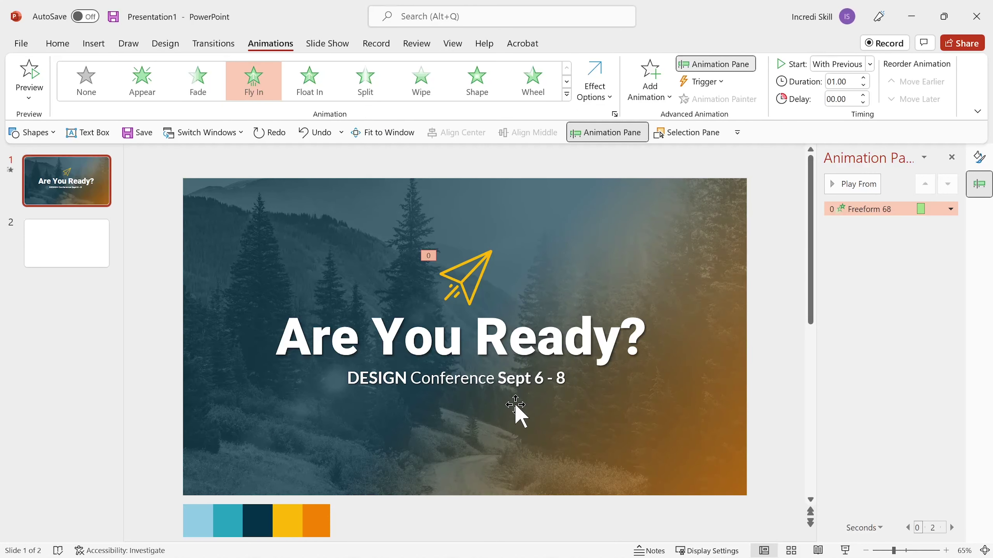
- Give the 'Are You Ready?' title a Wipe entrance set to come From Left
{"action": "left_click", "coordinate": [504, 344]}
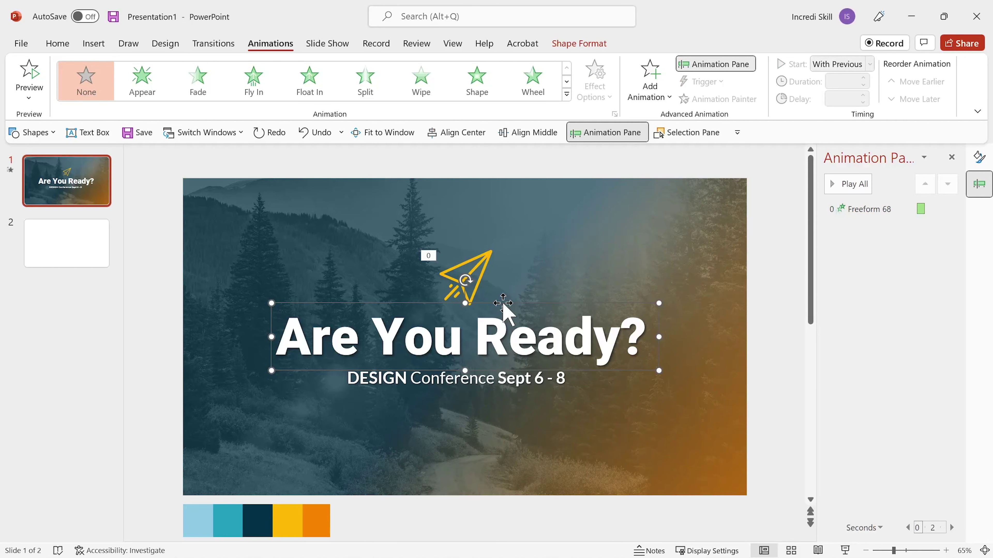
{"action": "left_click", "coordinate": [428, 98]}
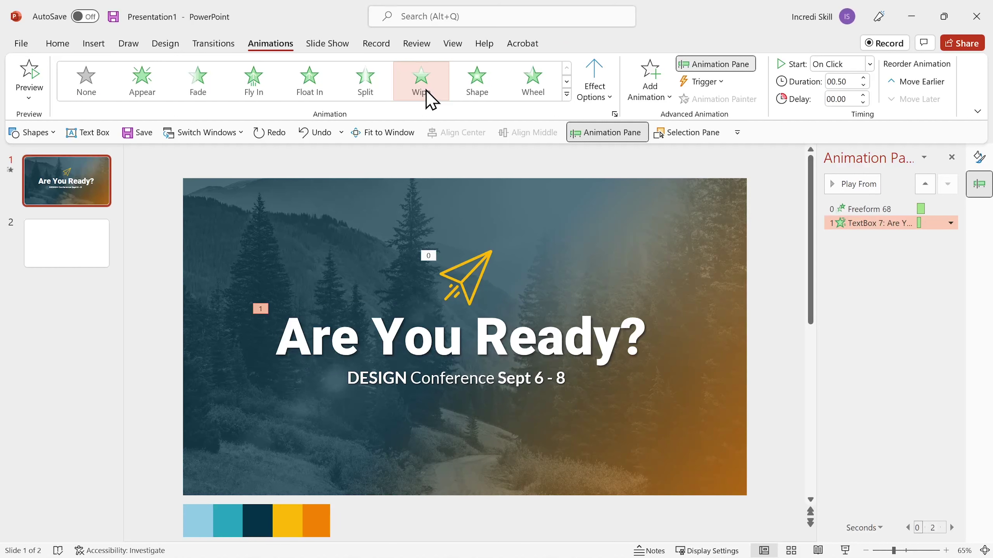
{"action": "double_click", "coordinate": [849, 224]}
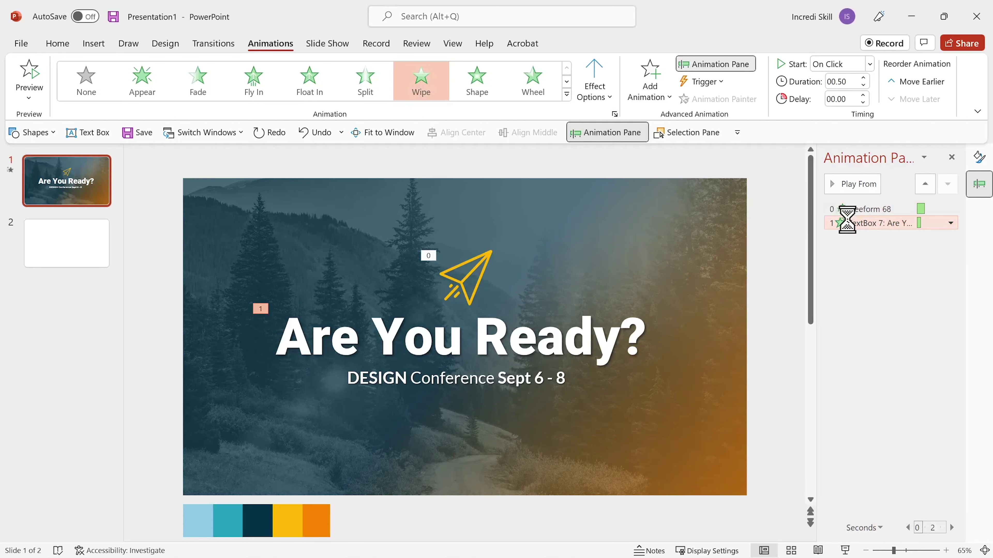
{"action": "left_click", "coordinate": [580, 228]}
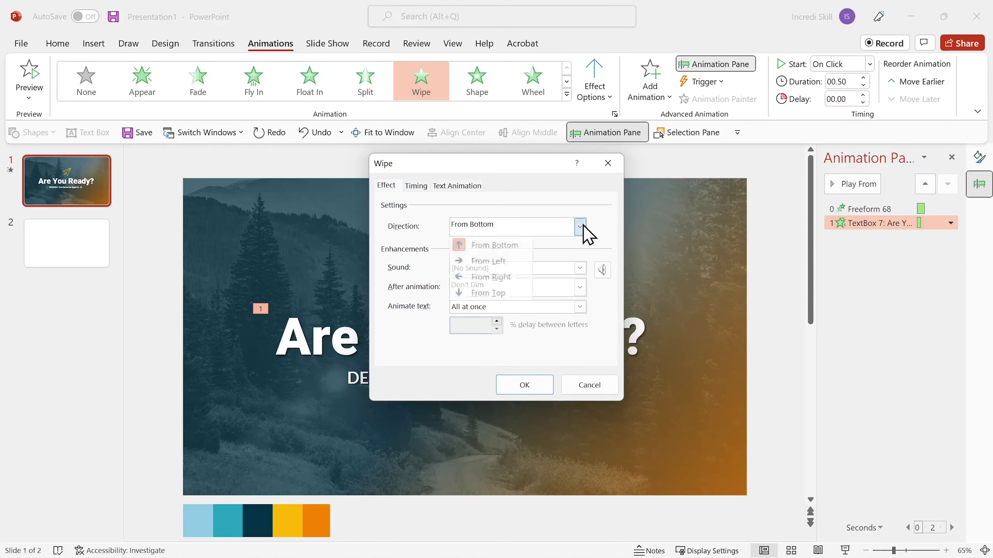
{"action": "left_click", "coordinate": [475, 261]}
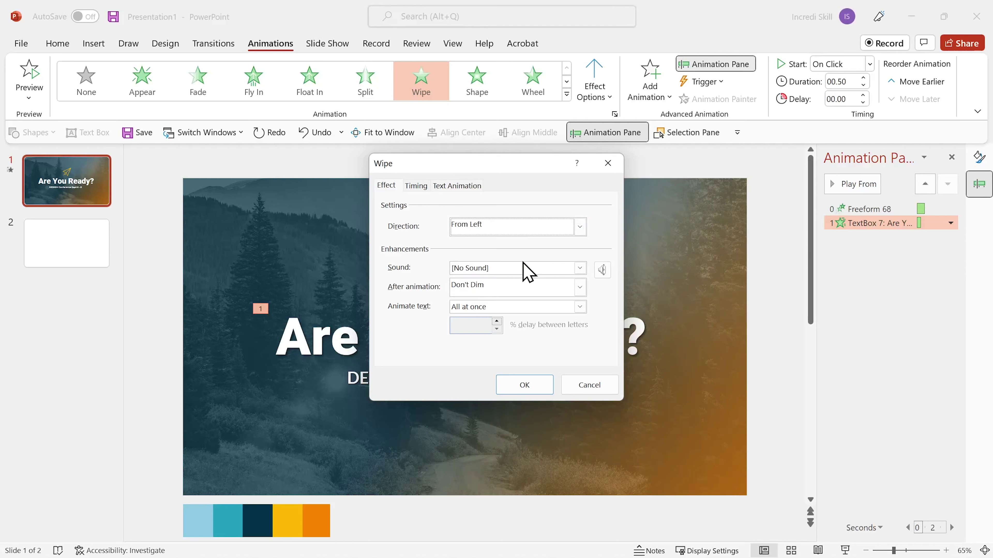
- Time the title wipe With Previous, with a 0.5-second delay and 1-second duration
{"action": "left_click", "coordinate": [415, 187]}
{"action": "left_click", "coordinate": [526, 206]}
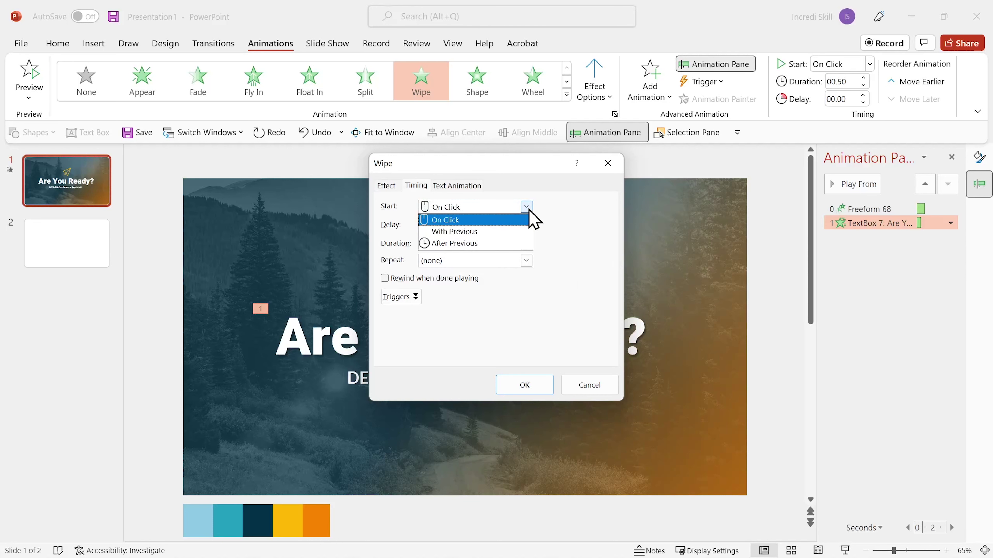
{"action": "left_click", "coordinate": [497, 231]}
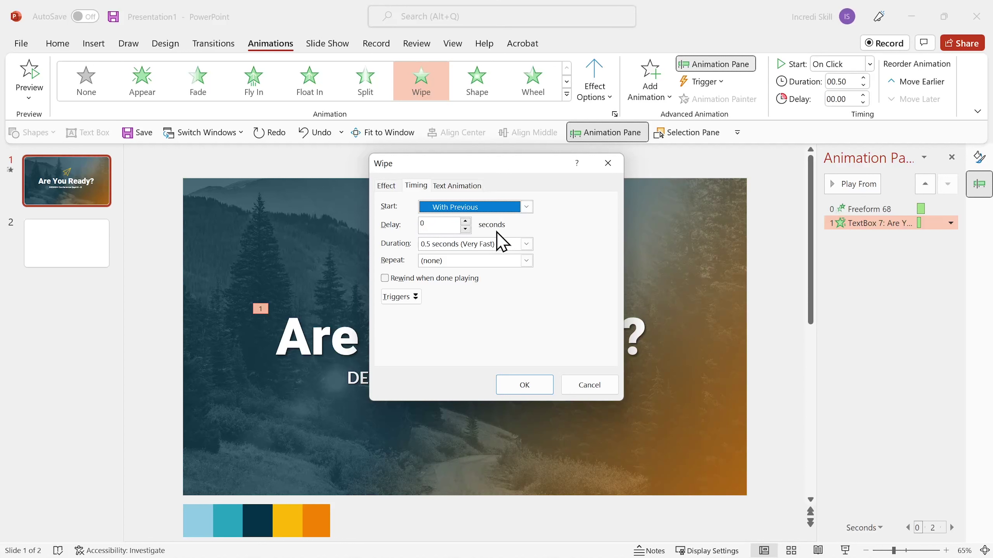
{"action": "left_click", "coordinate": [468, 222]}
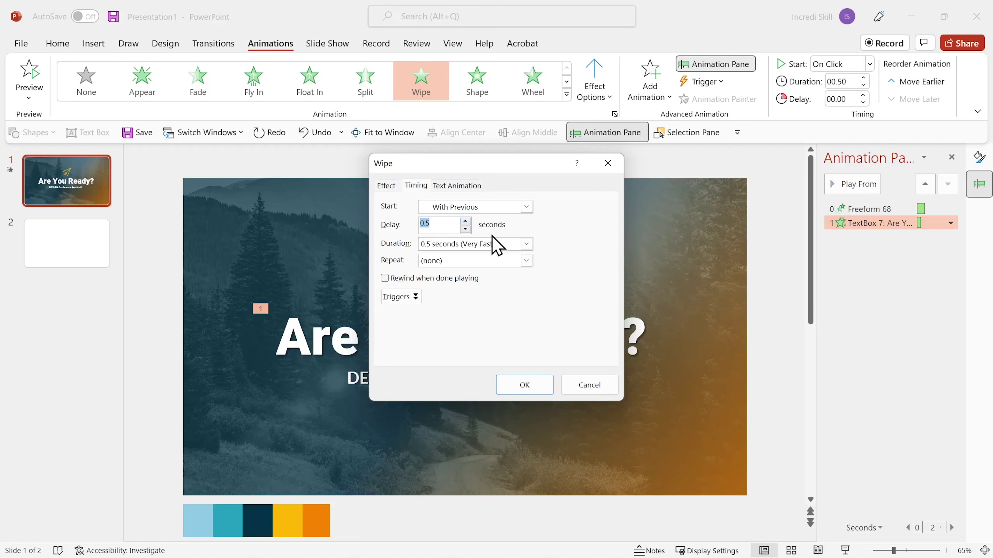
{"action": "left_click", "coordinate": [526, 243]}
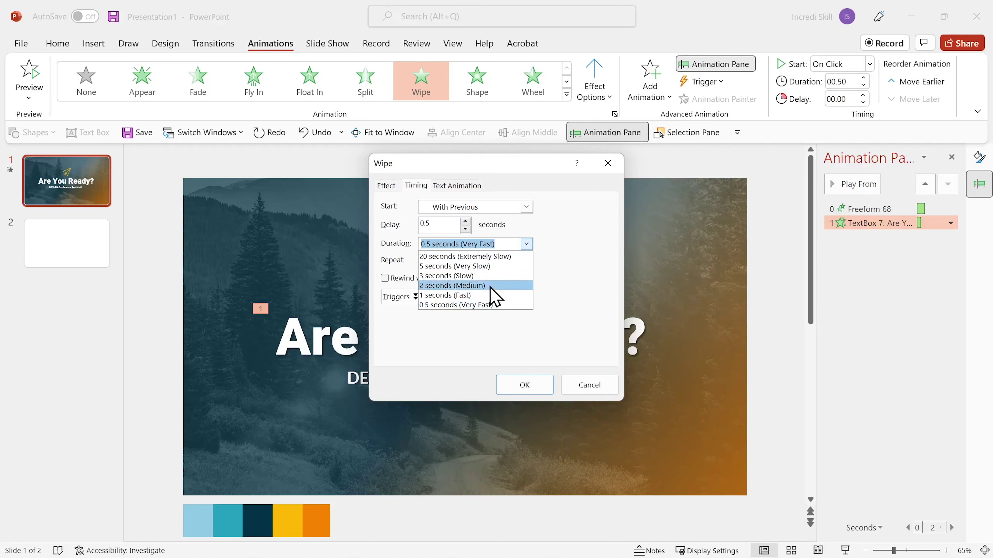
{"action": "left_click", "coordinate": [481, 295]}
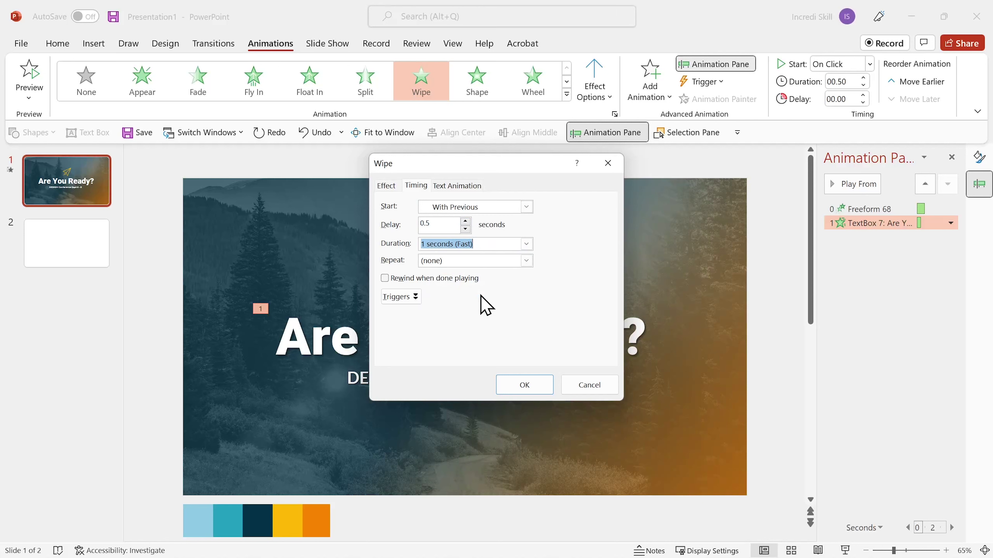
{"action": "left_click", "coordinate": [524, 387]}
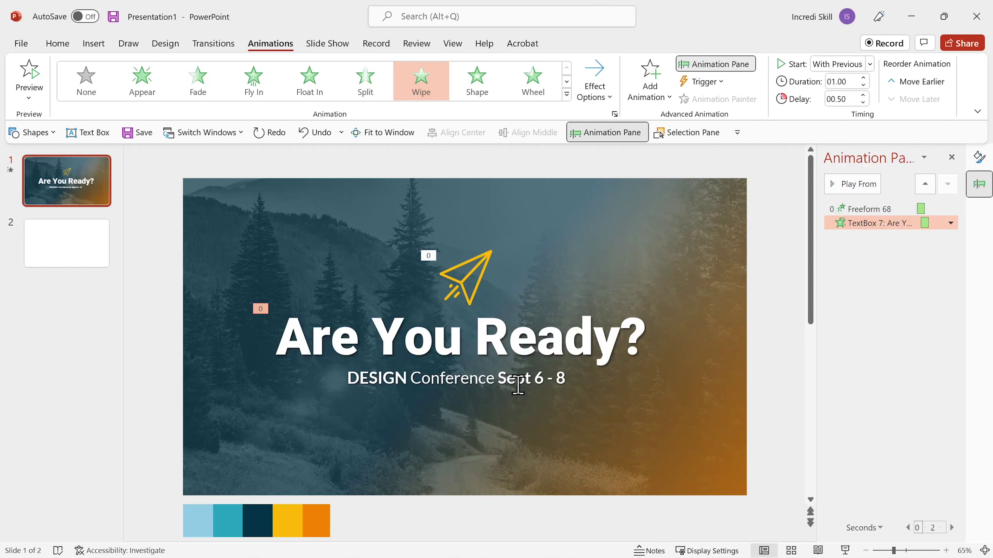
- Copy the title's Wipe onto the subtitle with Animation Painter and raise its delay to 1 second
{"action": "left_click", "coordinate": [507, 344]}
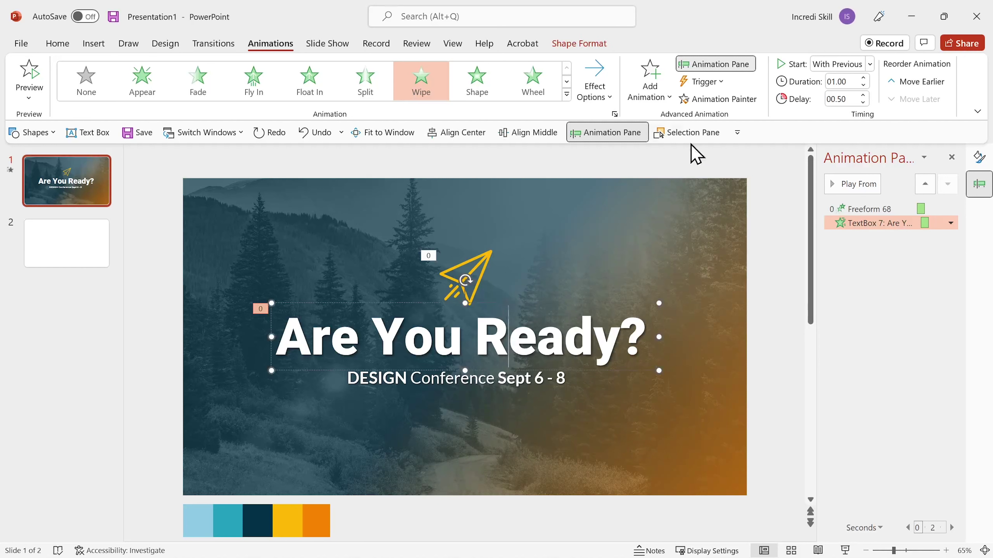
{"action": "left_click", "coordinate": [715, 100]}
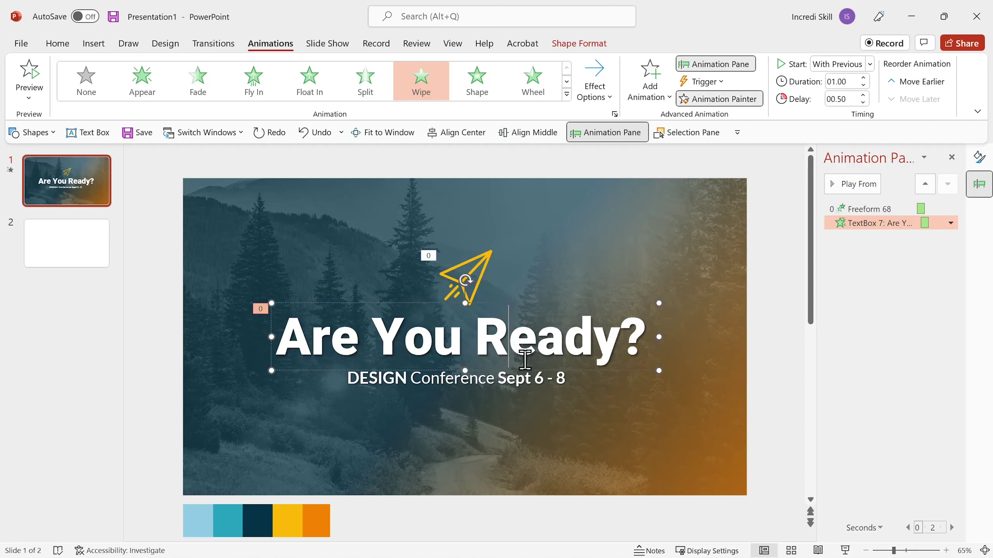
{"action": "left_click", "coordinate": [514, 382]}
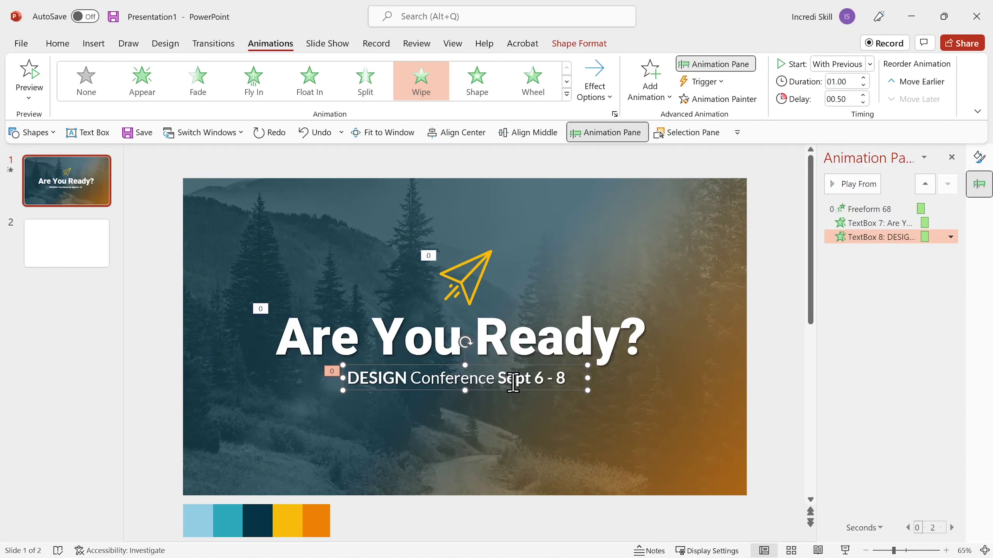
{"action": "left_click", "coordinate": [862, 97]}
- Raise the subtitle wipe's delay from 0.5 to 1 second (01.00)
{"action": "left_click", "coordinate": [862, 96]}
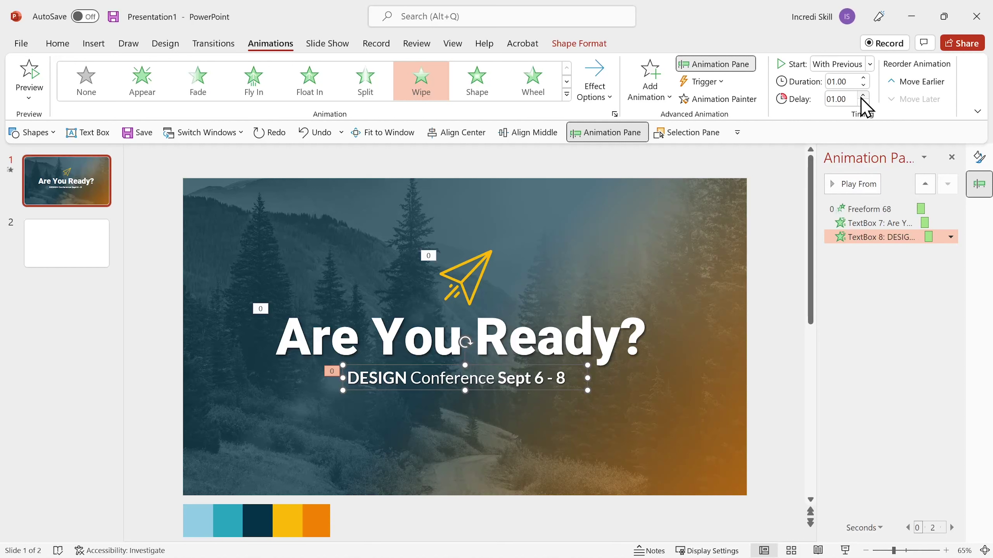